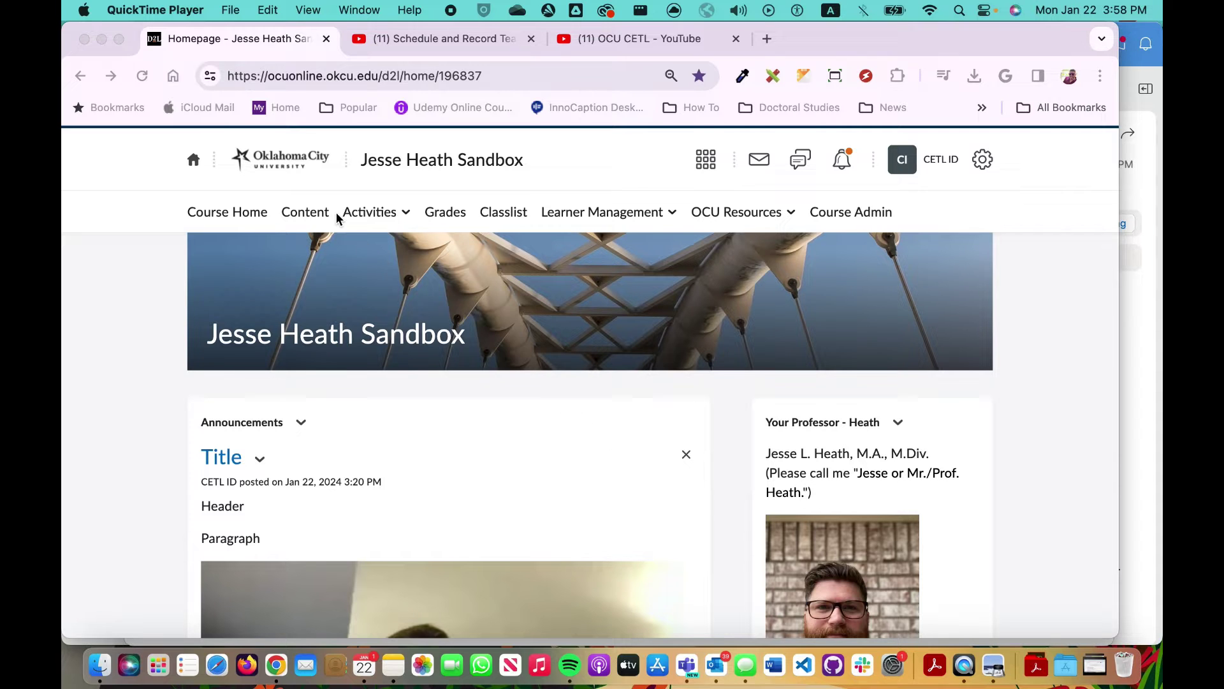
Go from the D2L home page to the sandbox course's homepage
left_click(350, 78)
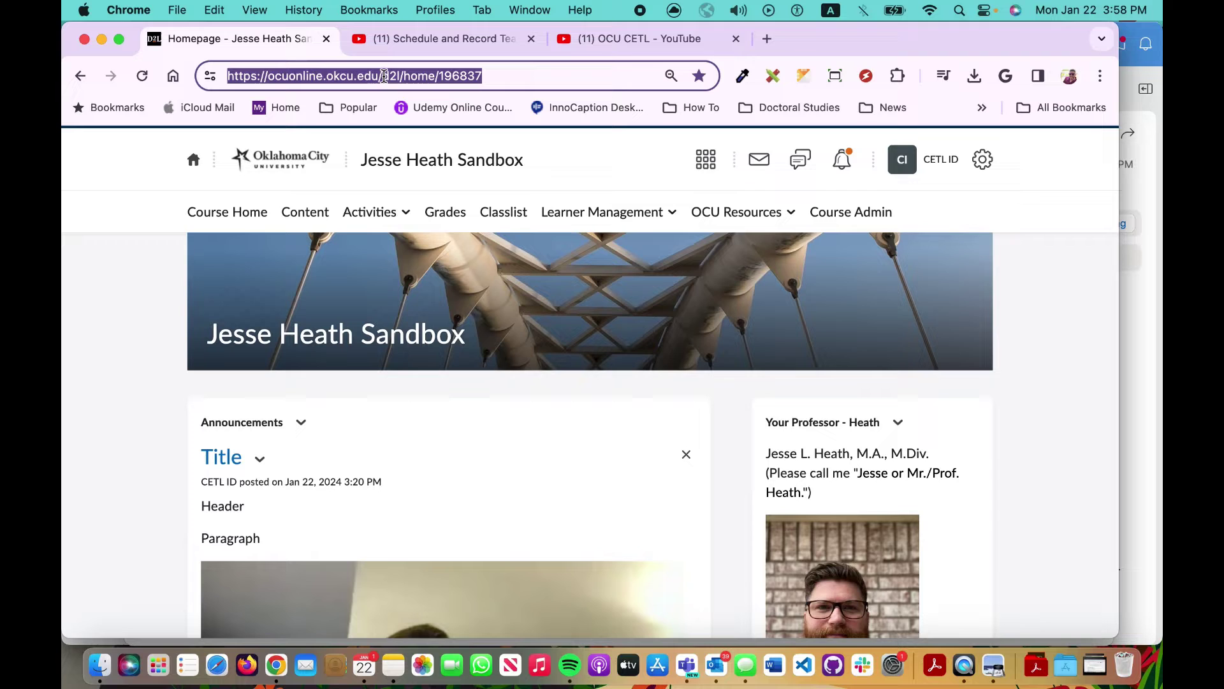
left_click_drag(380, 77, 270, 77)
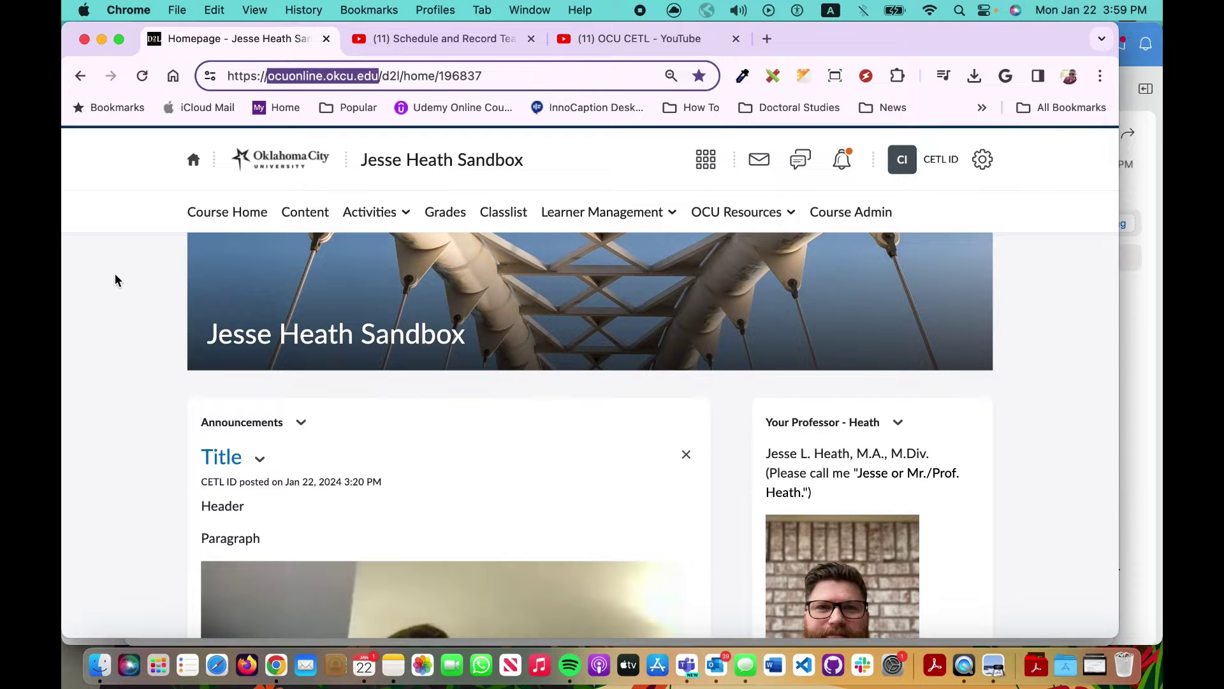
mouse_move(475, 359)
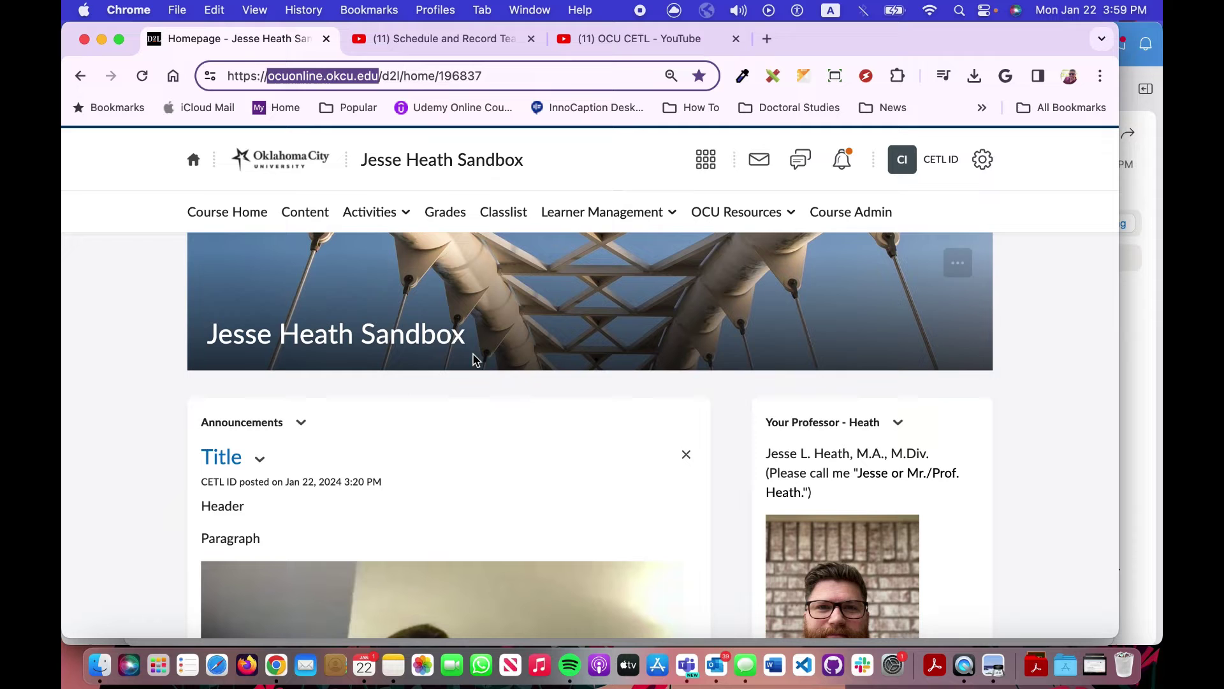
left_click(194, 171)
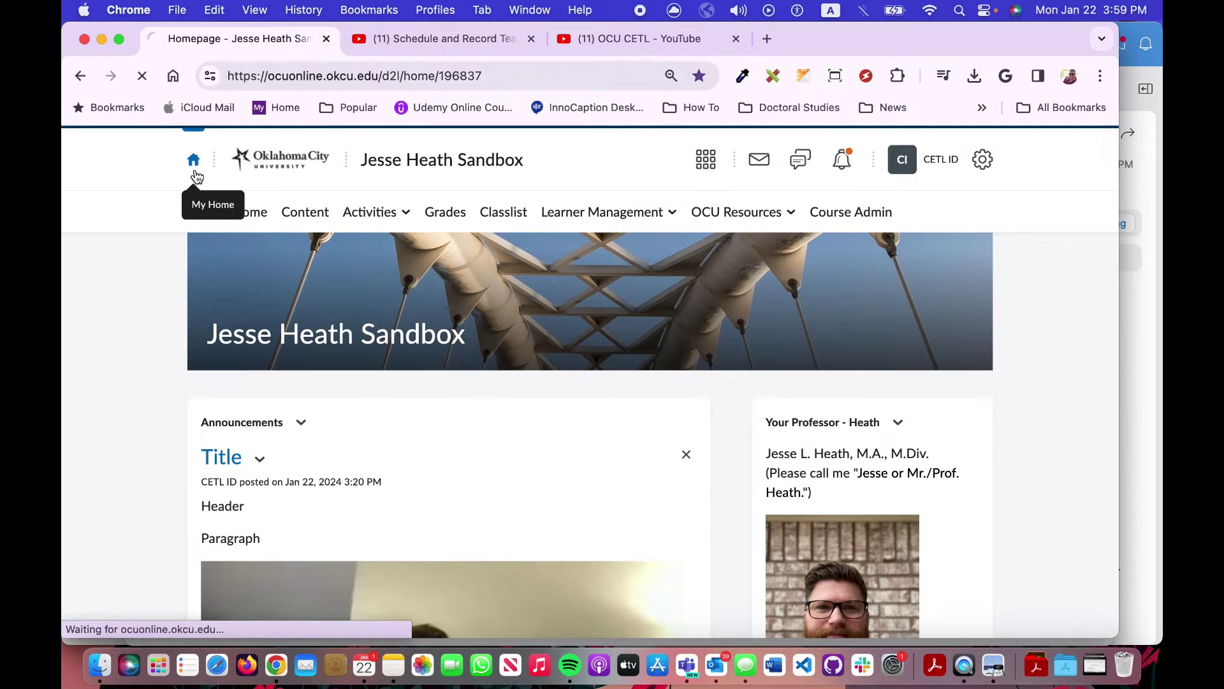
left_click(709, 161)
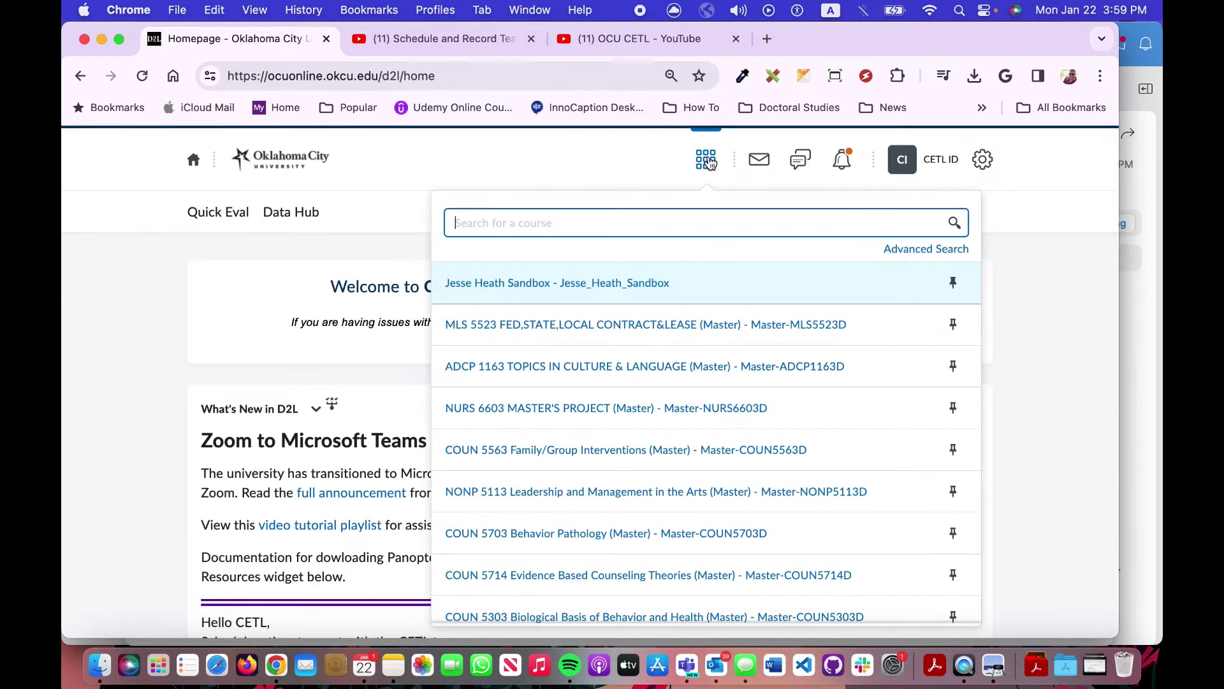
left_click(510, 293)
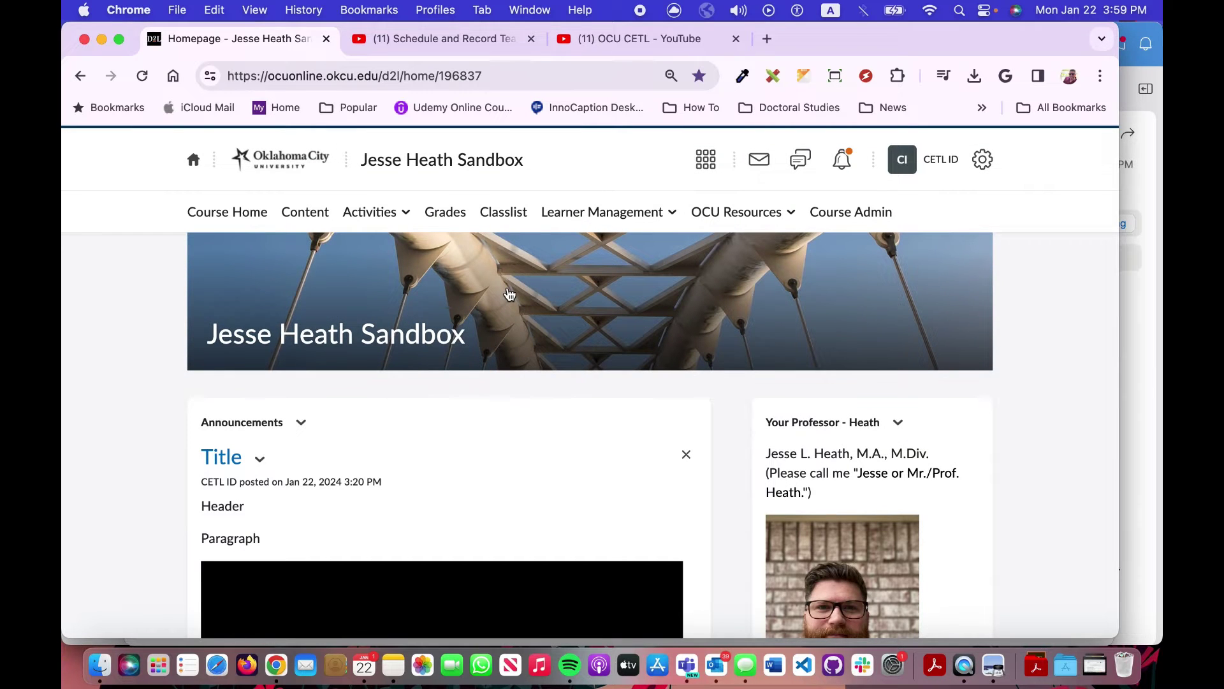
scroll(510, 294, "down", 1)
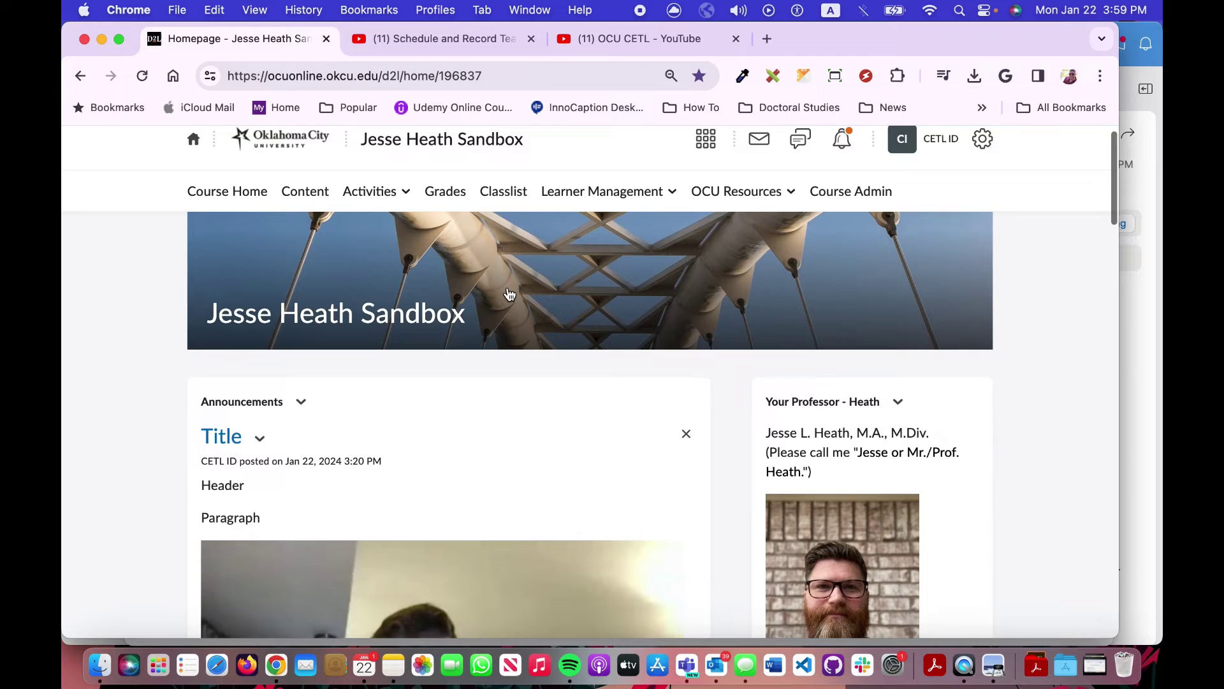
scroll(509, 294, "up", 1)
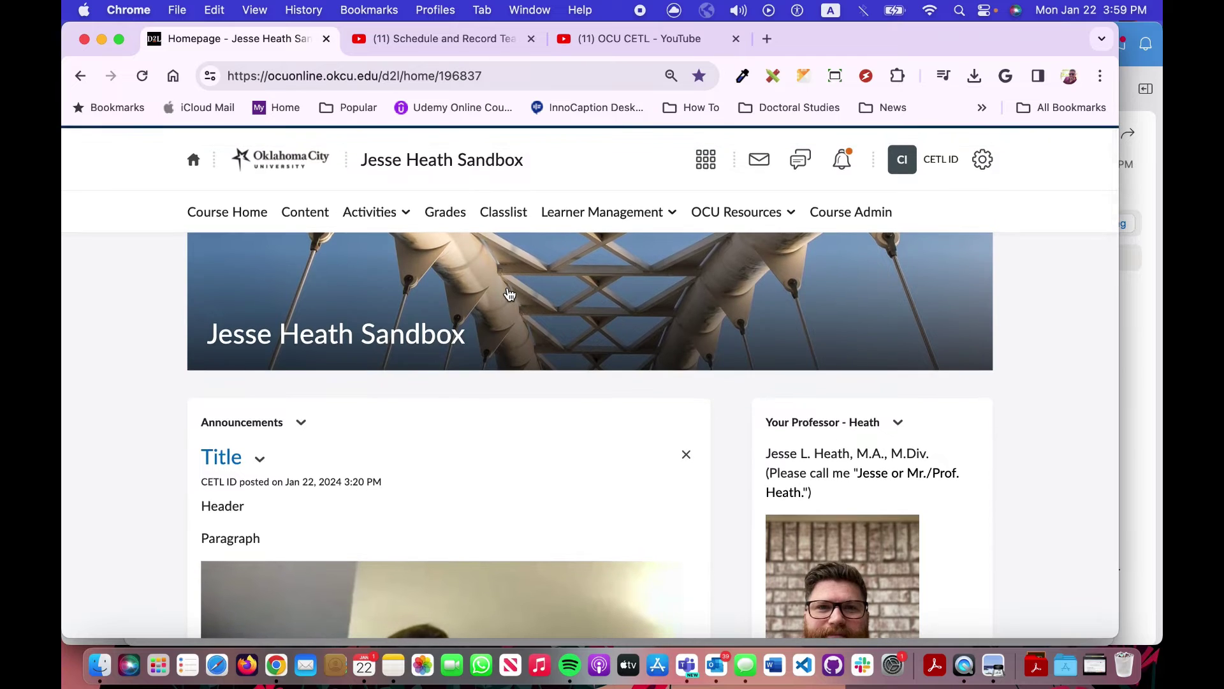
Bring up the Teams calendar and scroll to the Tuesday 1:30–2:00 PM demo meeting
left_click(688, 666)
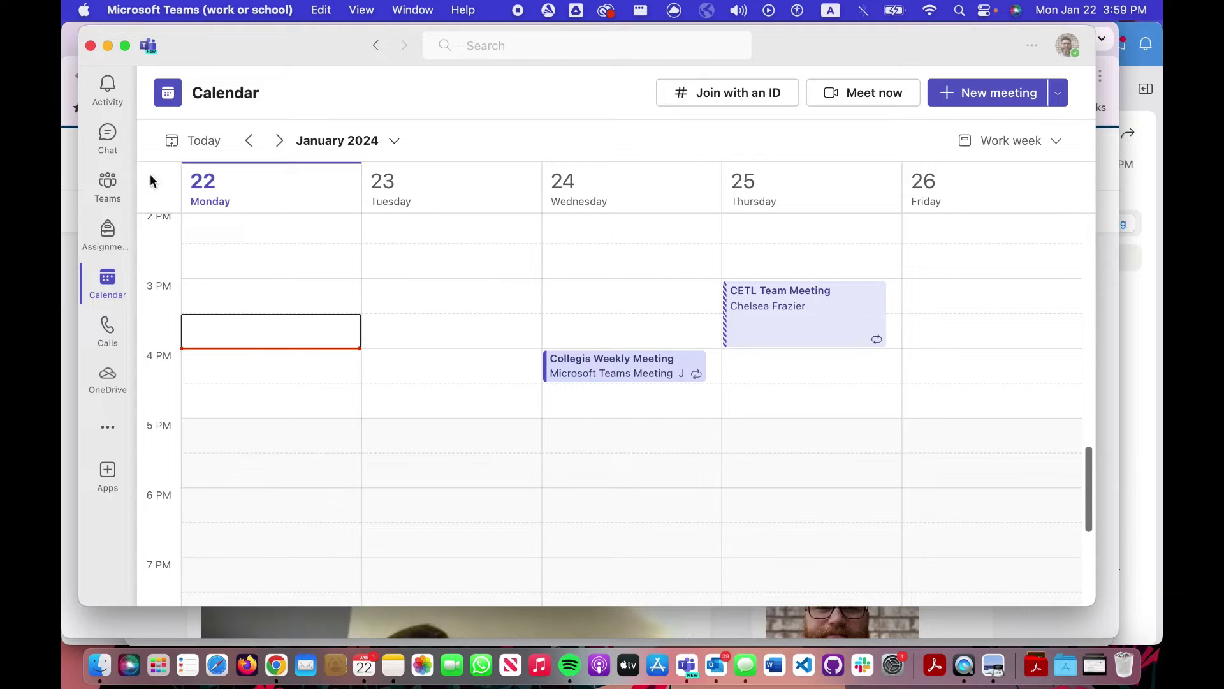
left_click_drag(301, 37, 306, 47)
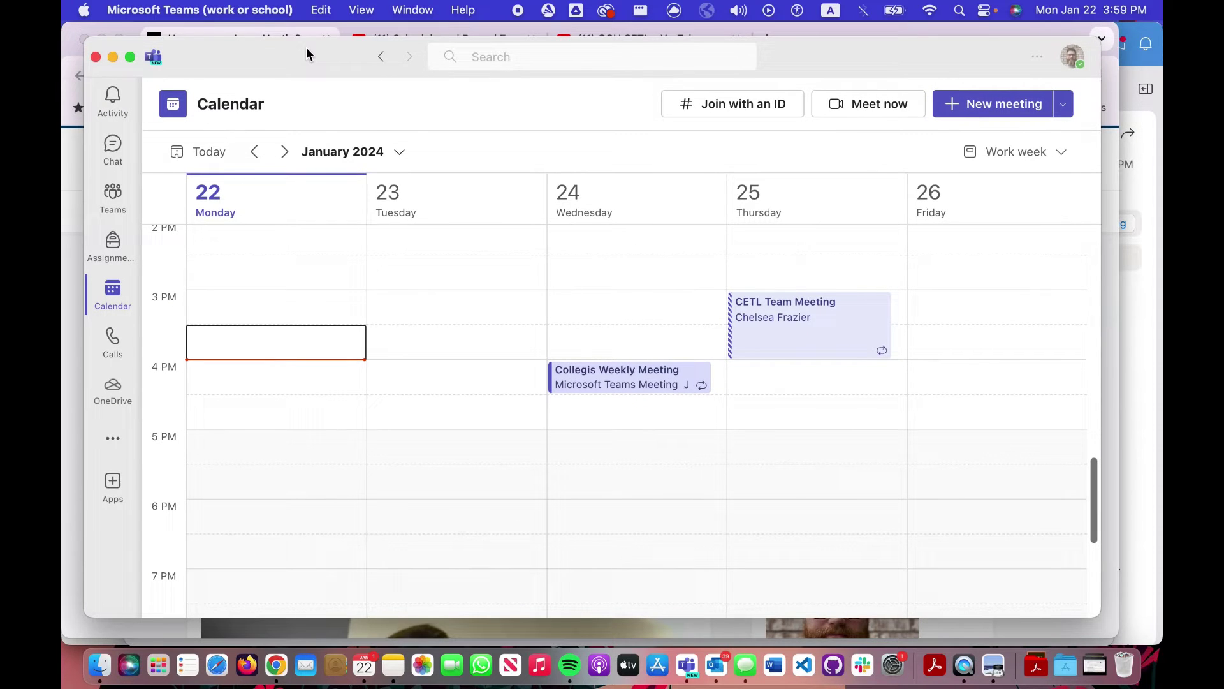
scroll(451, 315, "up", 5)
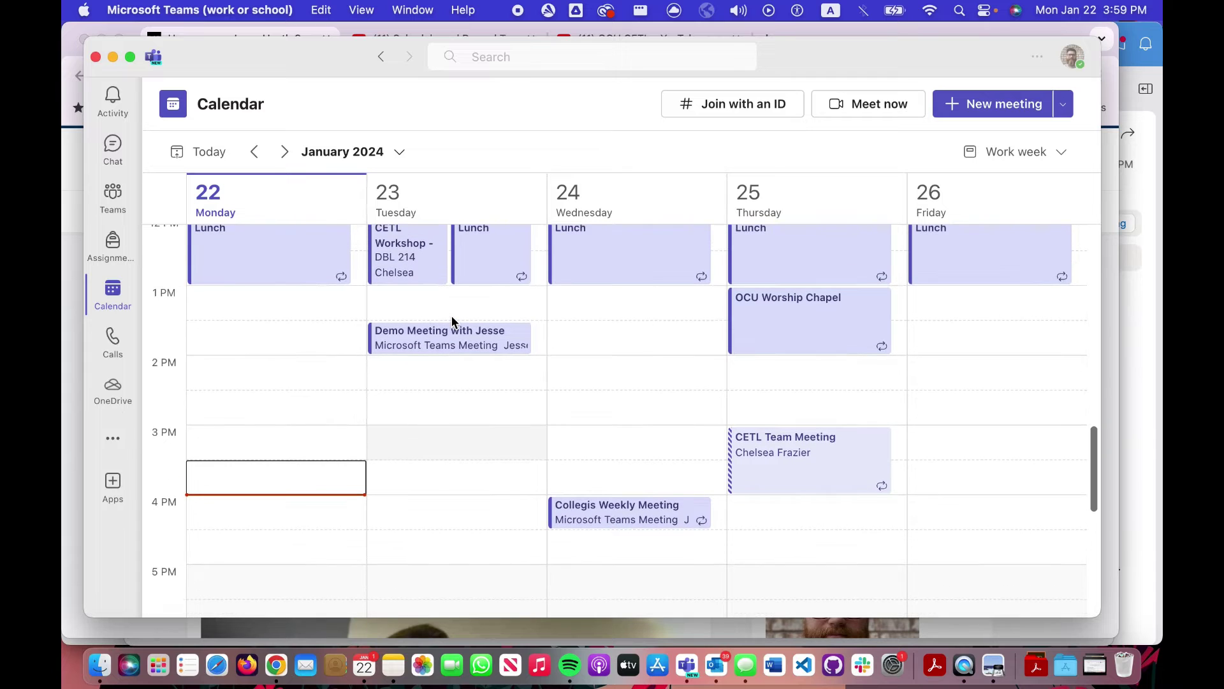
scroll(451, 316, "up", 1)
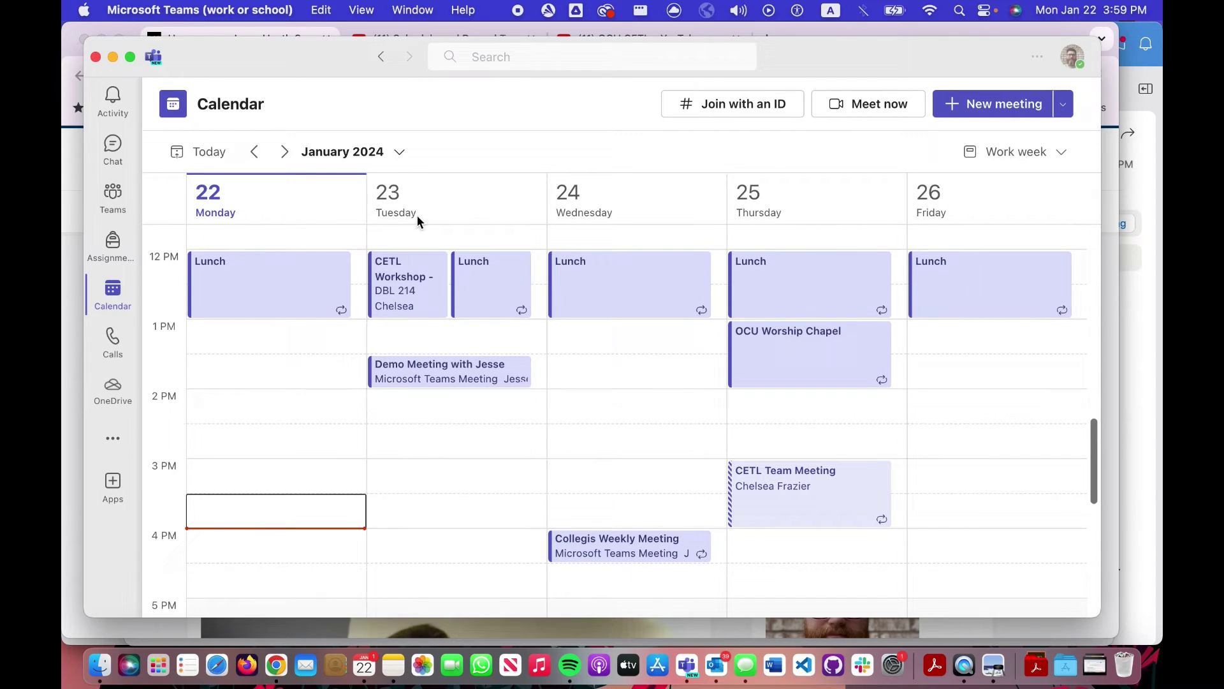
scroll(459, 386, "up", 1)
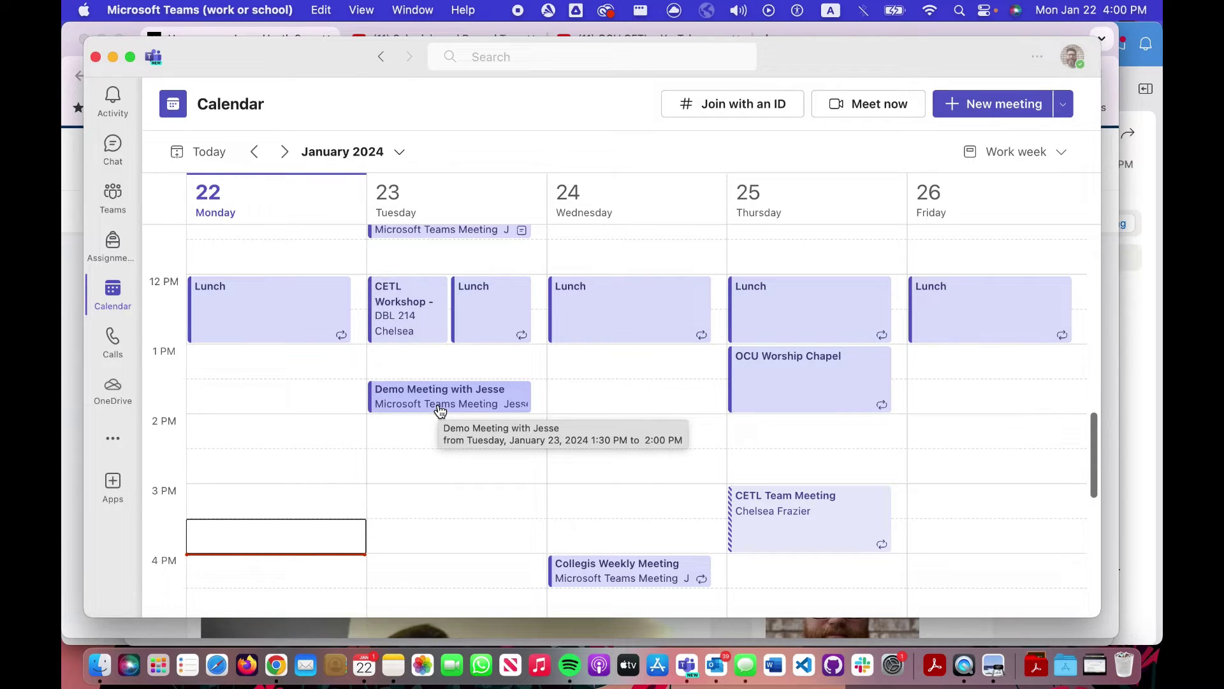
Copy the Tuesday demo meeting's join link from its details and switch back to Chrome
left_click(440, 410)
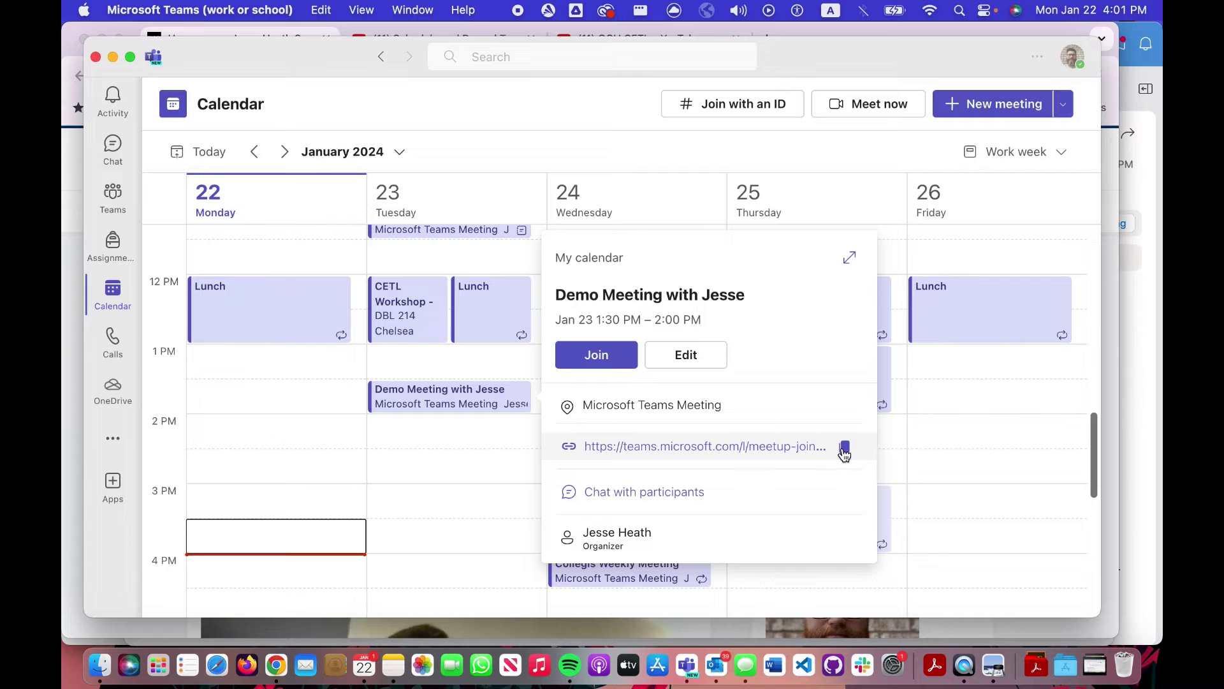
left_click(846, 450)
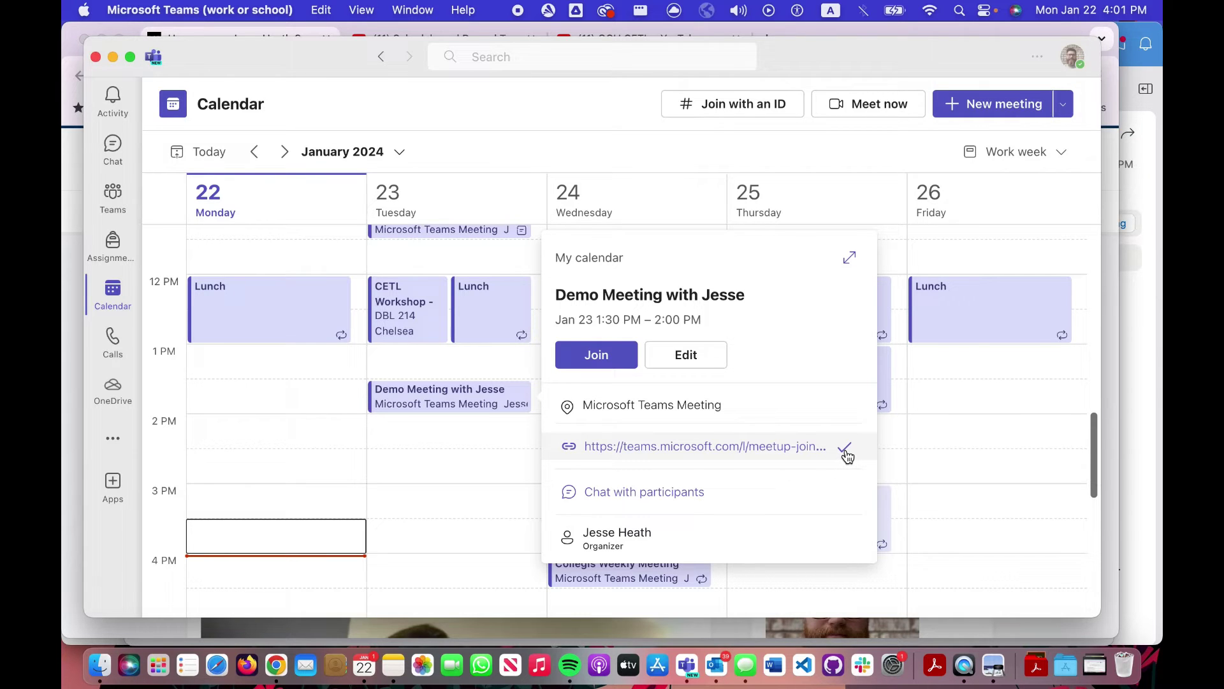
key("super+Tab")
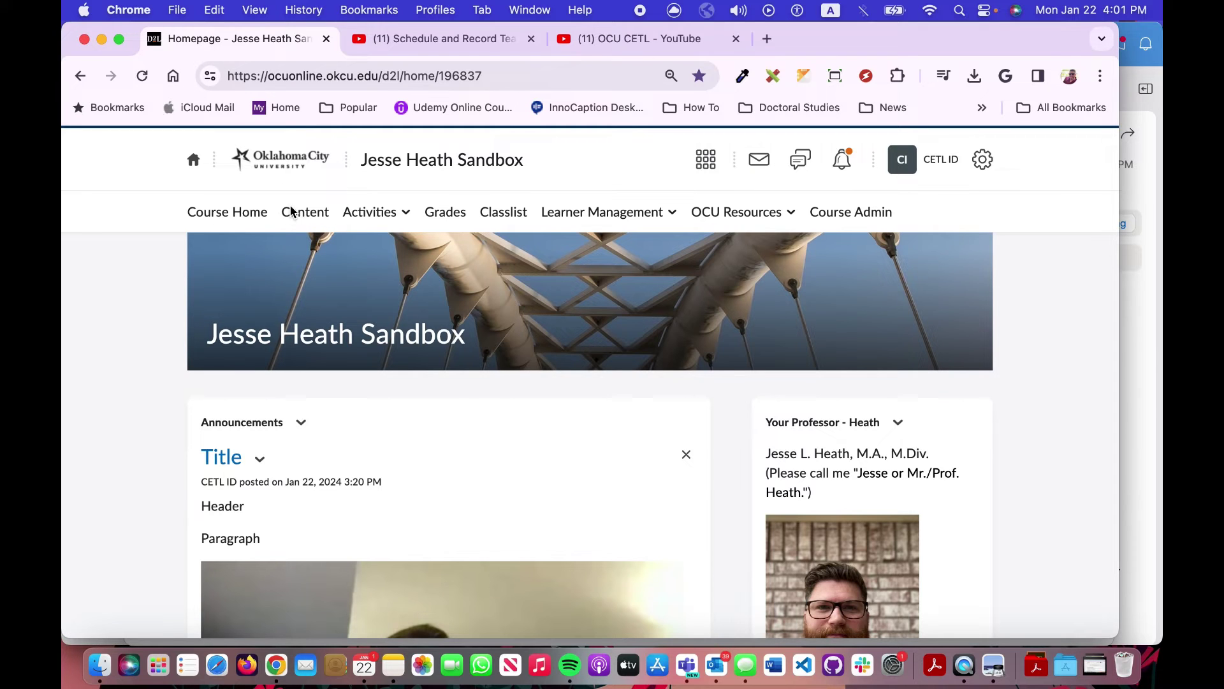
Start a new course announcement headlined 'Test'
left_click(301, 423)
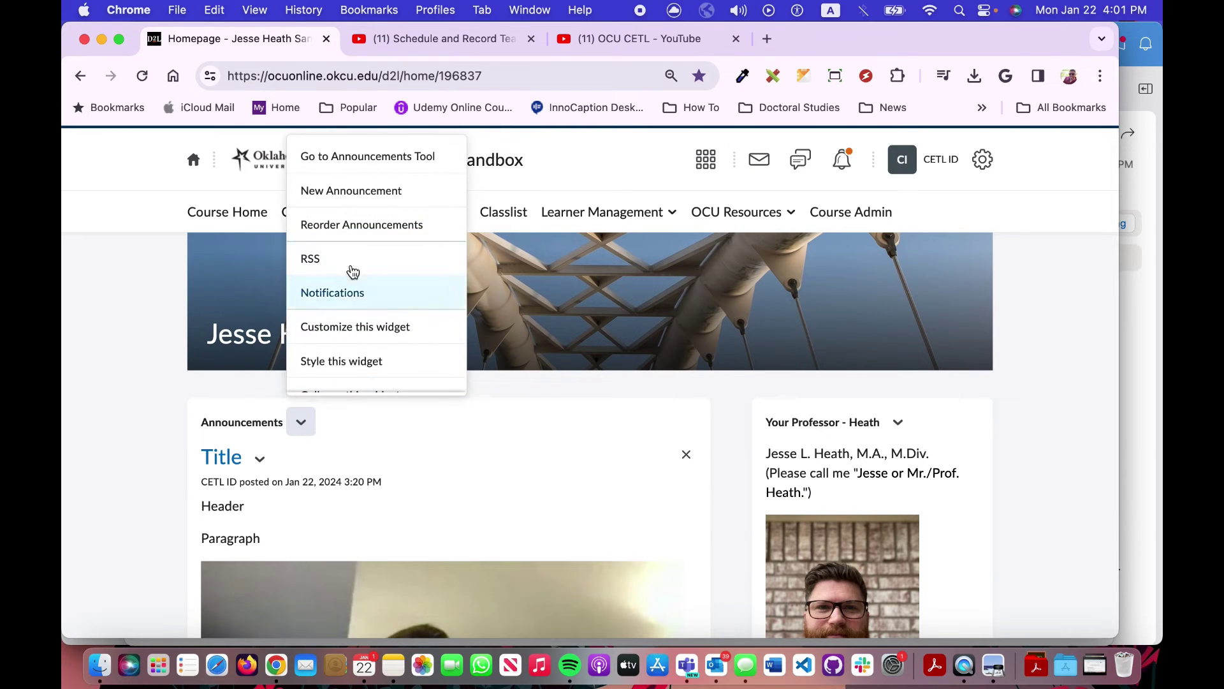
left_click(336, 192)
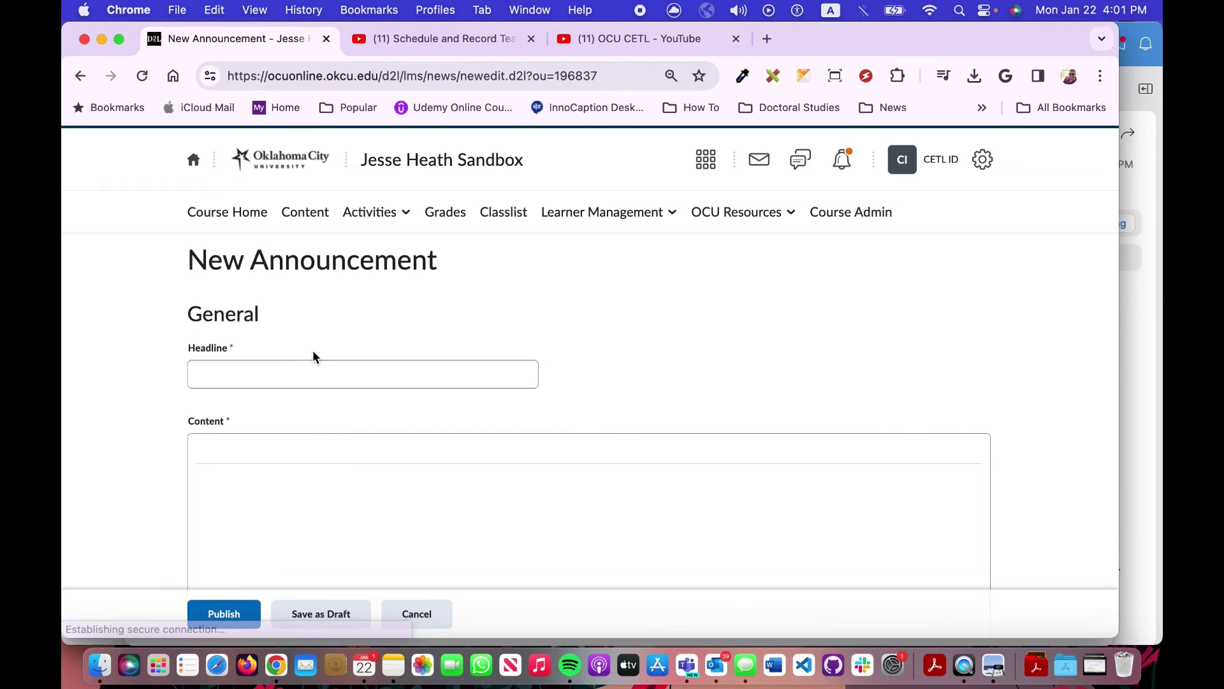
left_click(276, 373)
type("Teset")
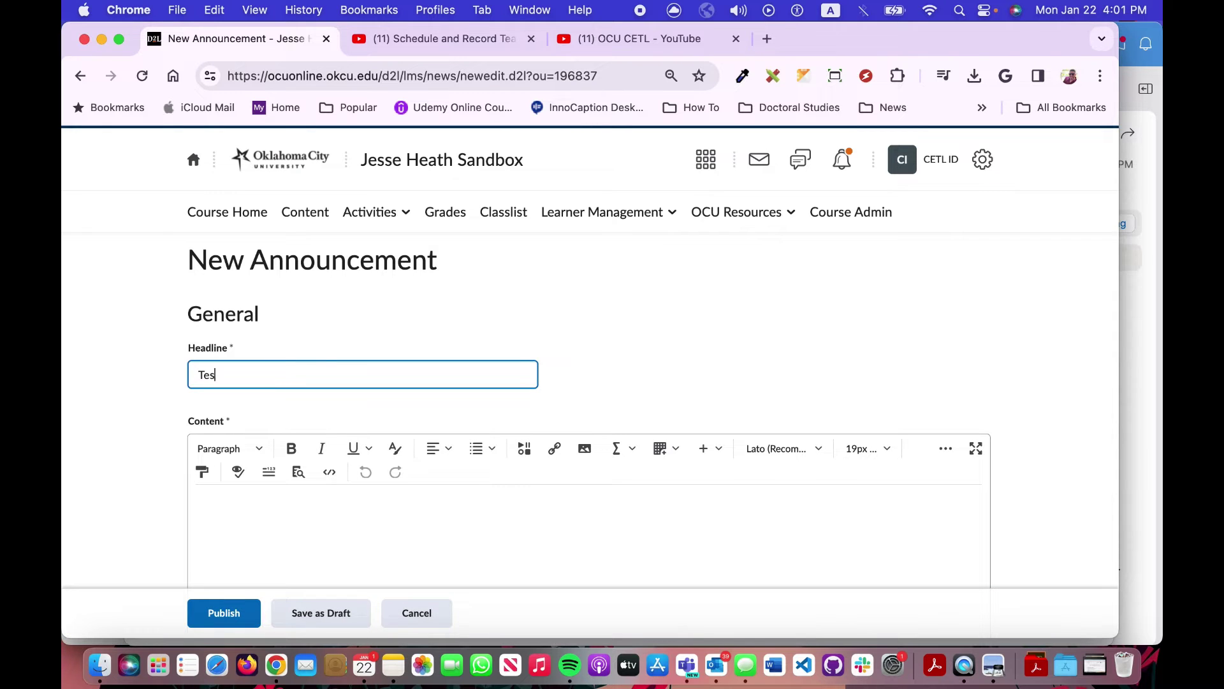
key("BackSpace")
key("BackSpace")
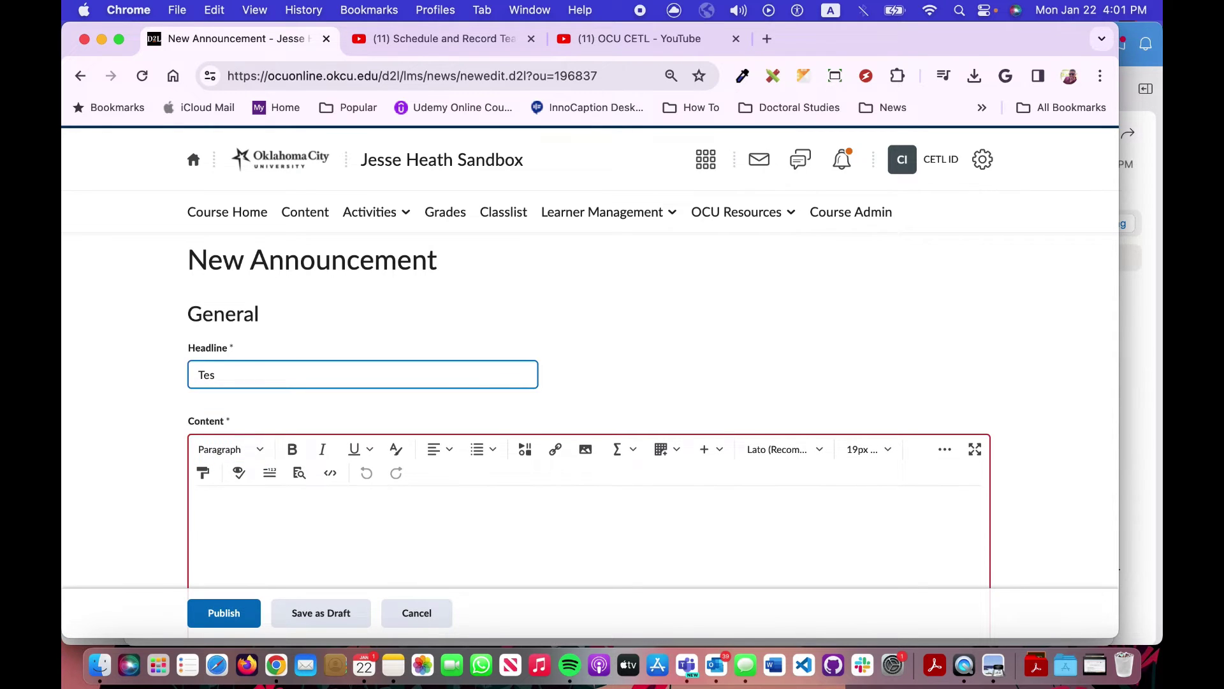
type("t")
Paste the greeting and Teams join link, sign with the professor's name, and publish
left_click(267, 510)
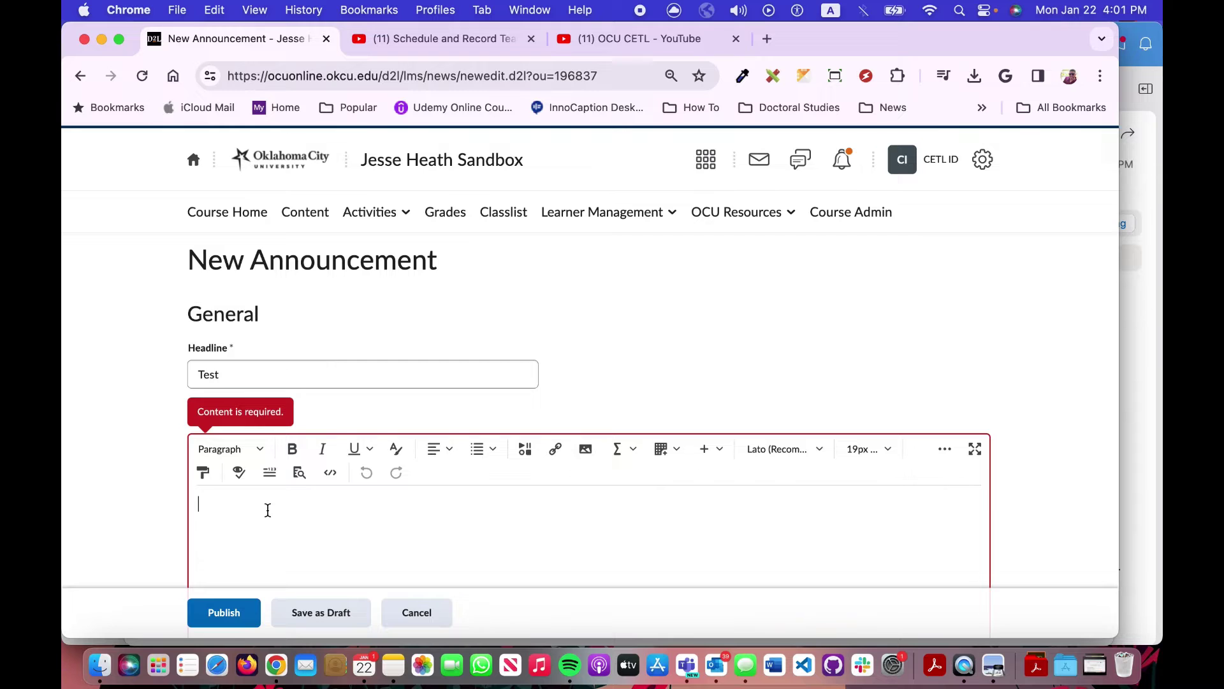
key("super+v")
key("super+v")
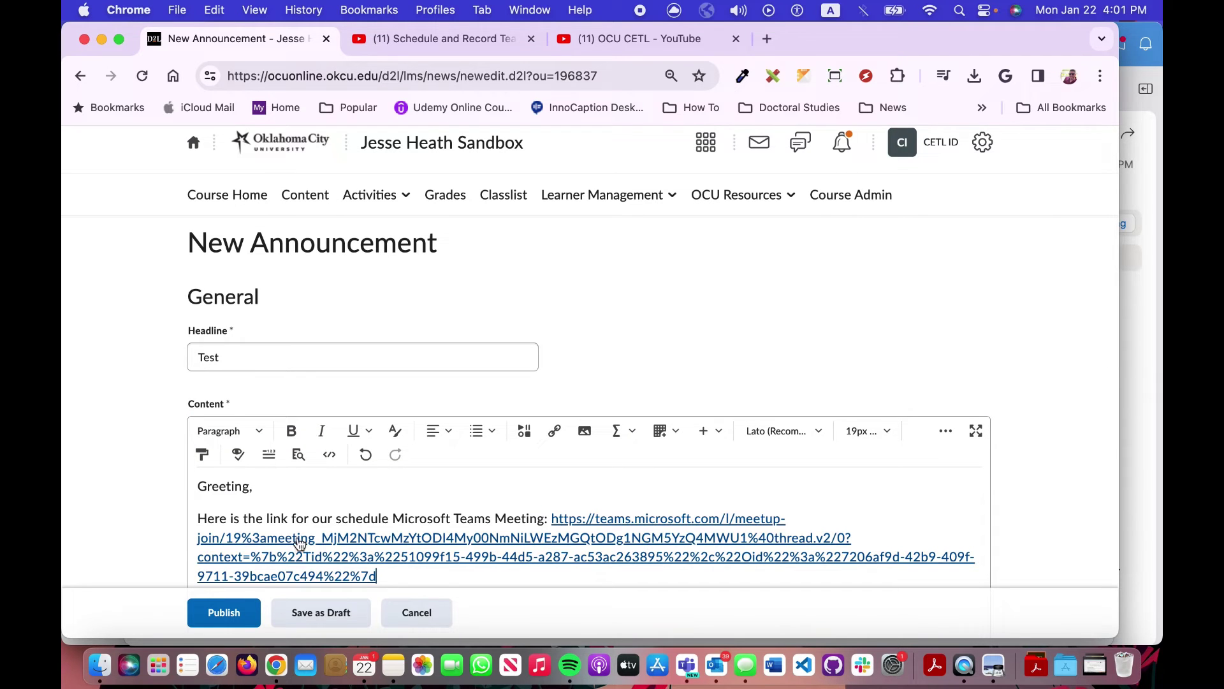
scroll(318, 555, "down", 1)
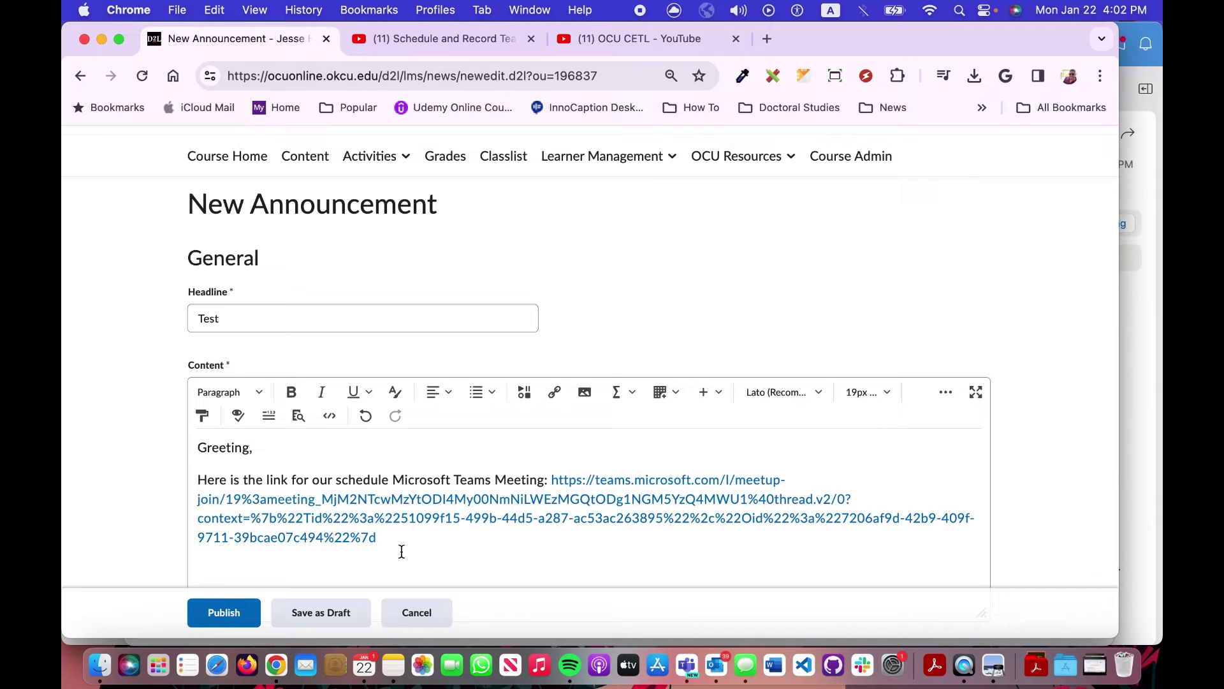
key("Return")
type("Prof. Heath")
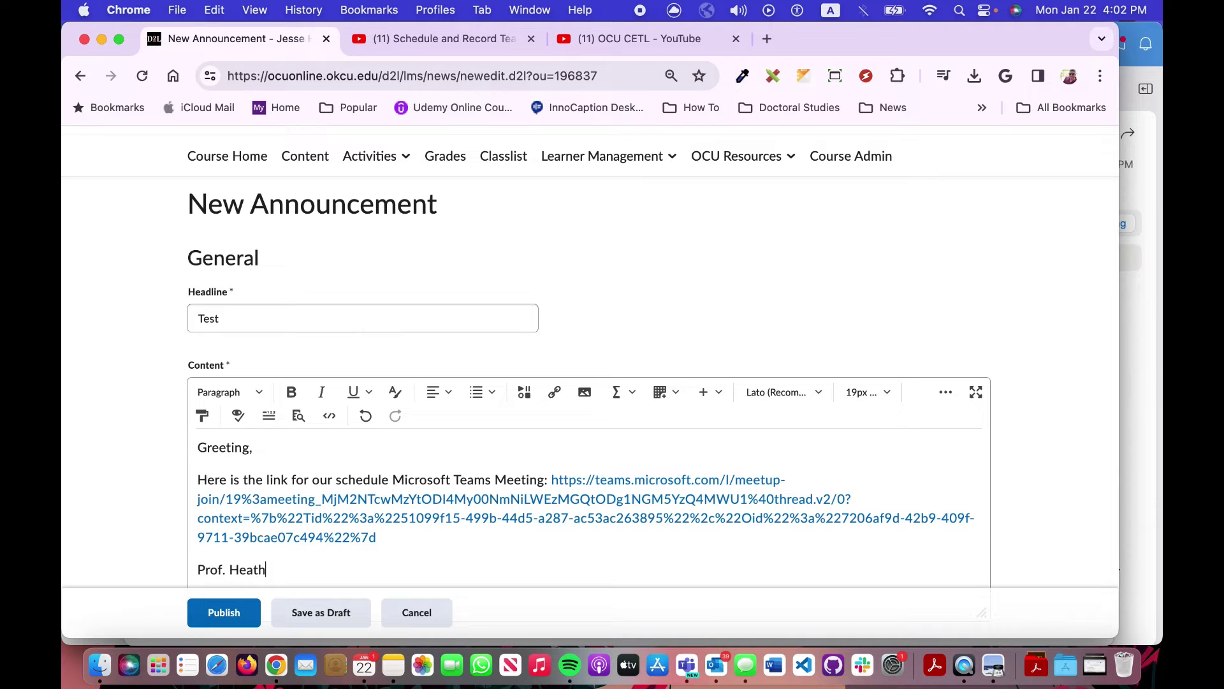
left_click(219, 615)
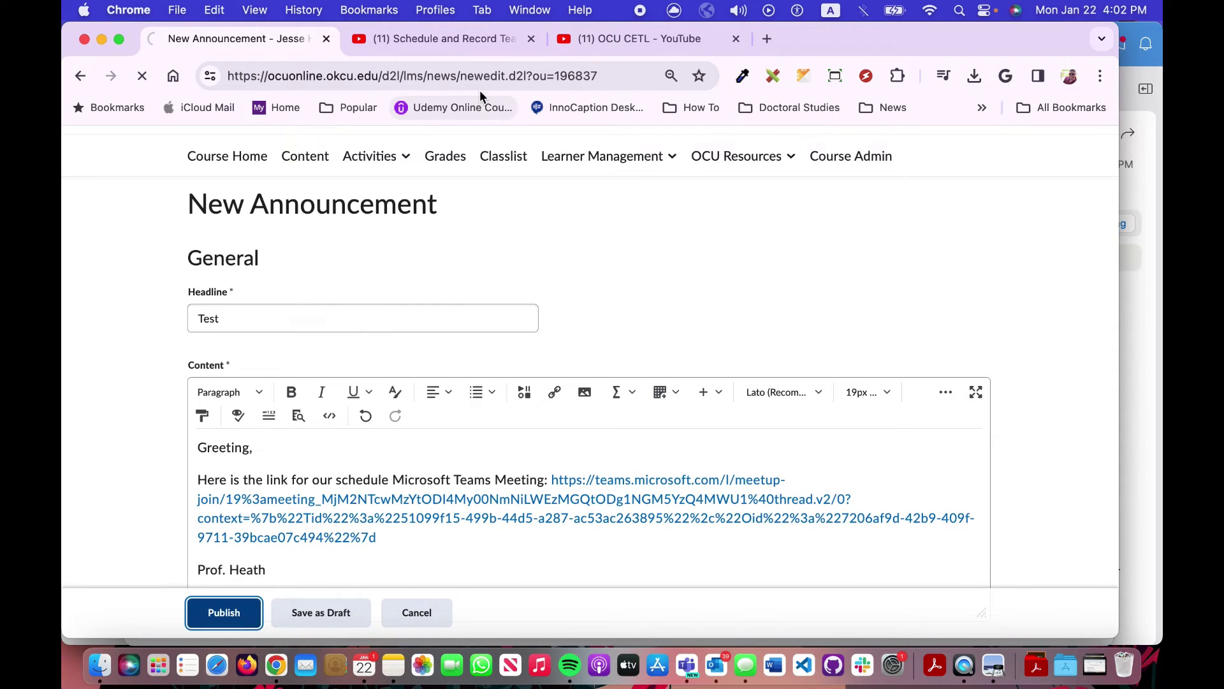
key("super+Tab")
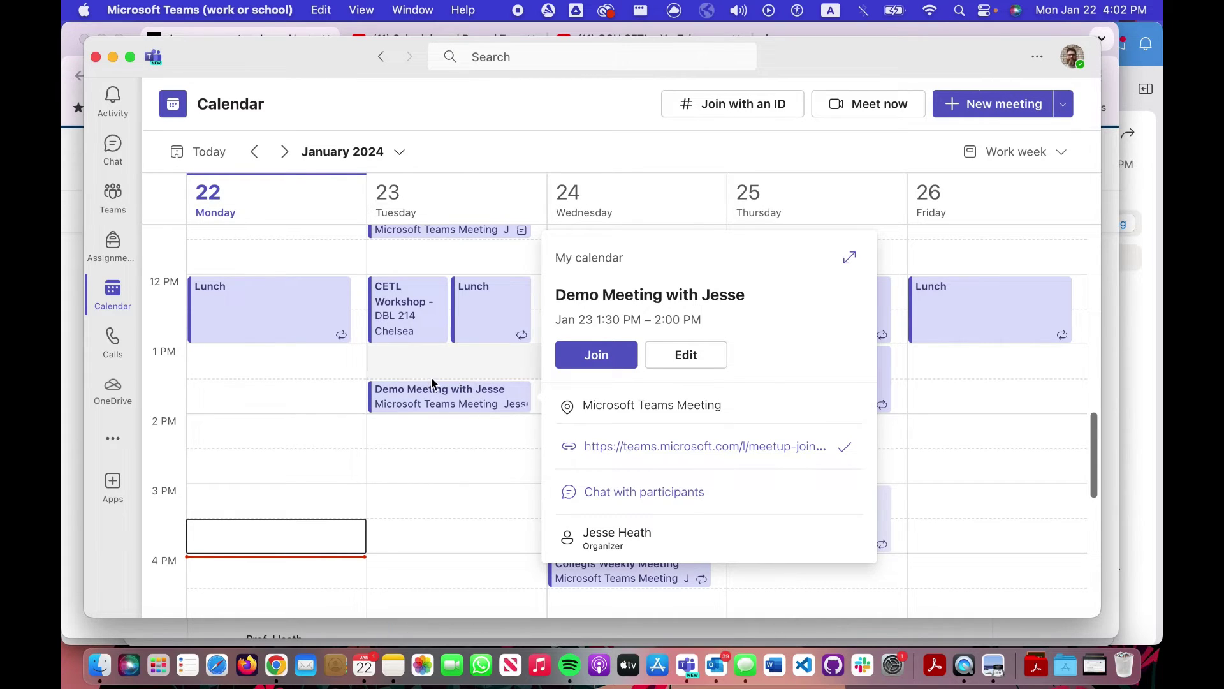
Dismiss the open meeting card and open the Jan 23 demo meeting in edit mode
left_click(328, 97)
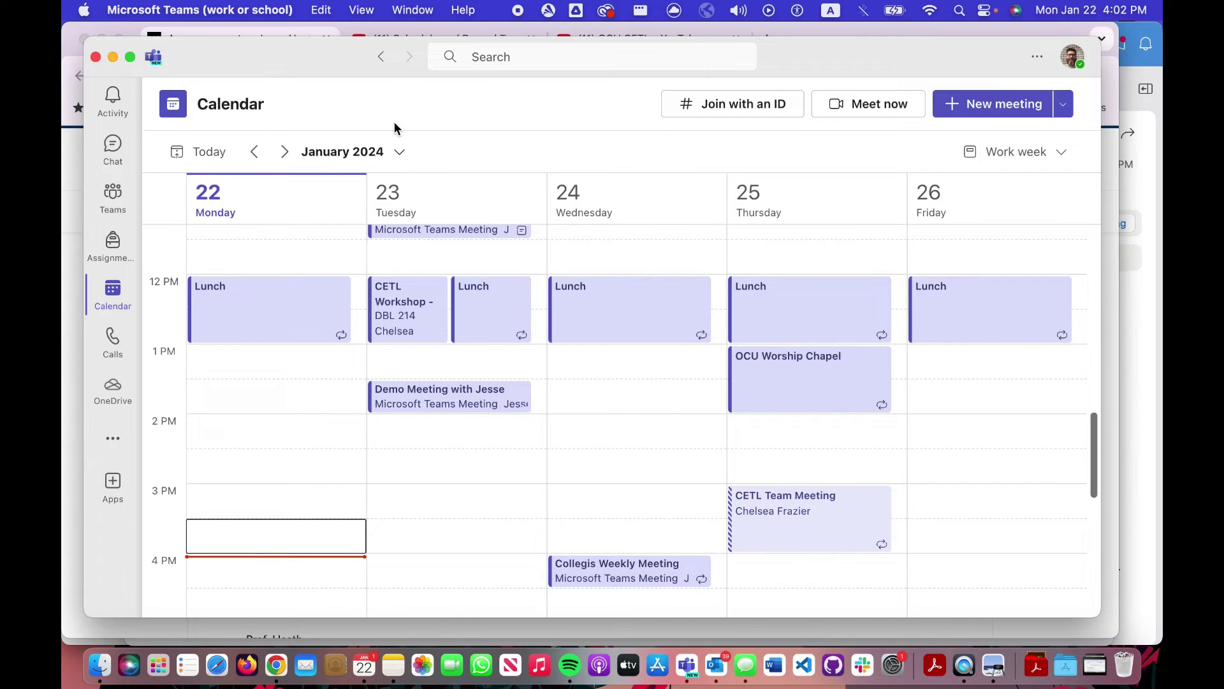
left_click(440, 403)
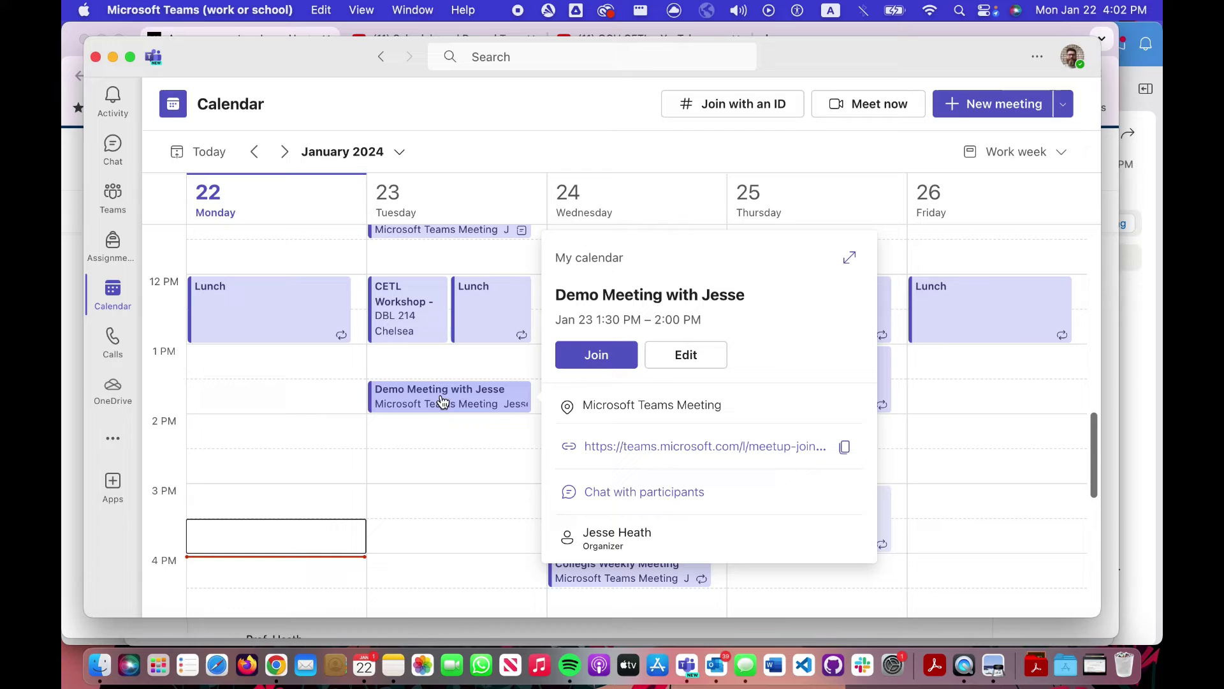
left_click(694, 363)
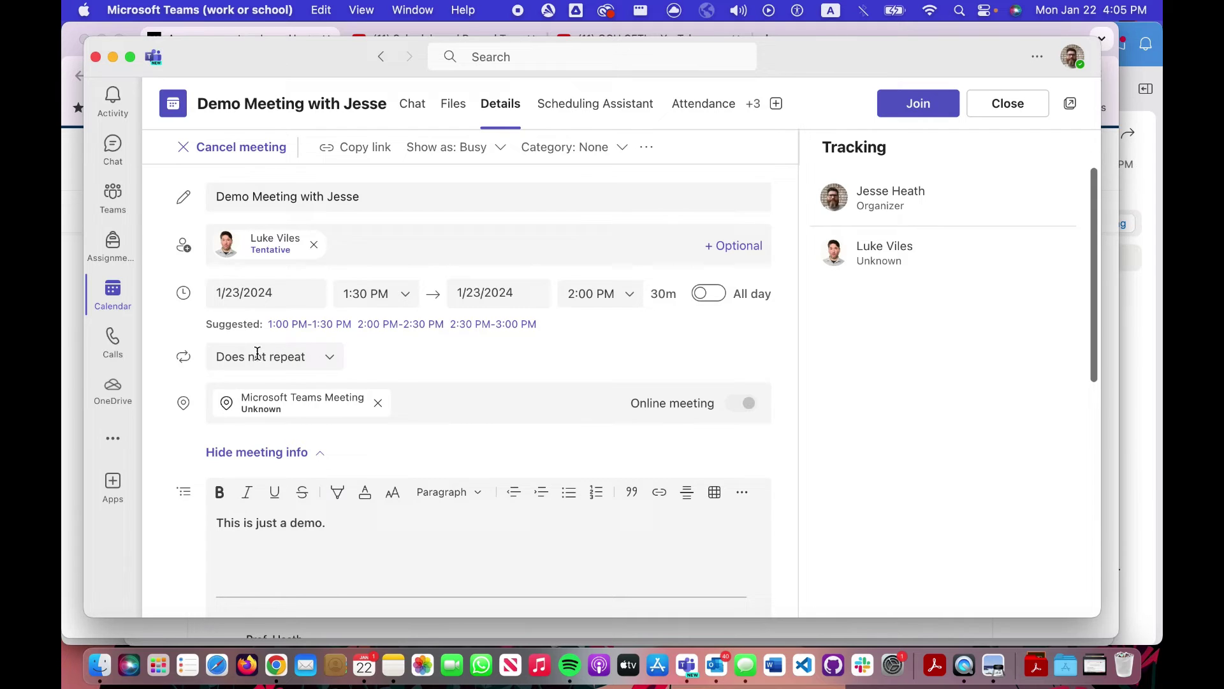
Make the meeting repeat weekly on Monday and Wednesday instead of Tuesday
left_click(333, 363)
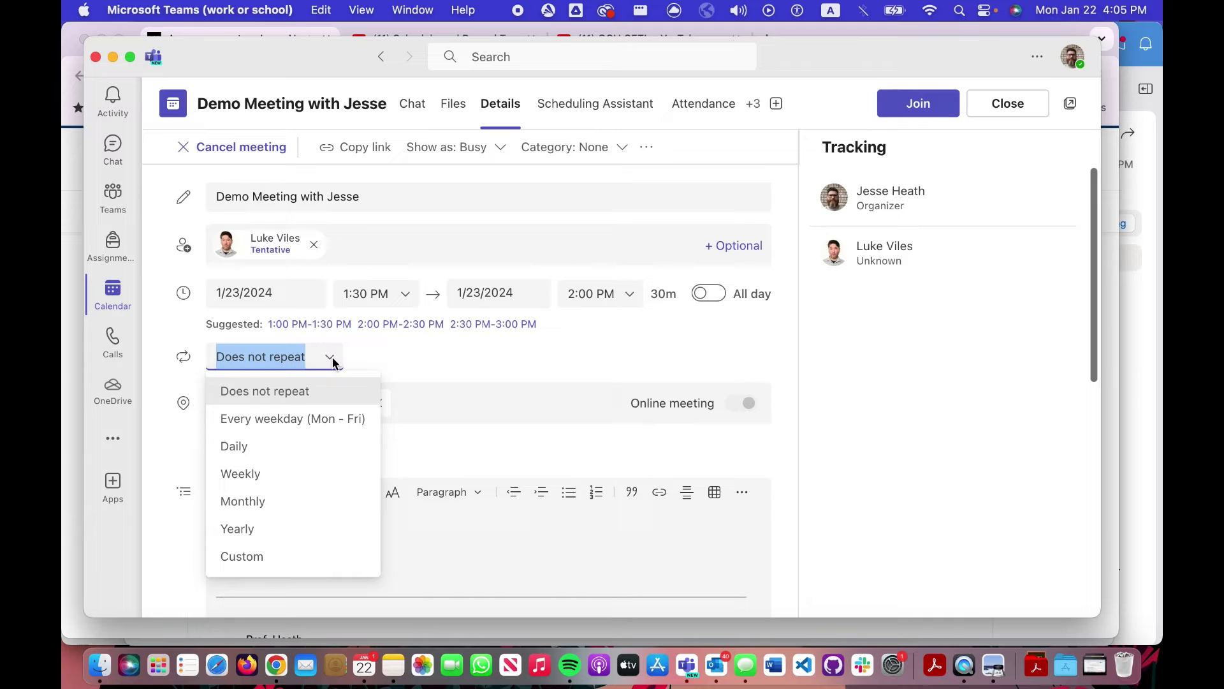
left_click(248, 475)
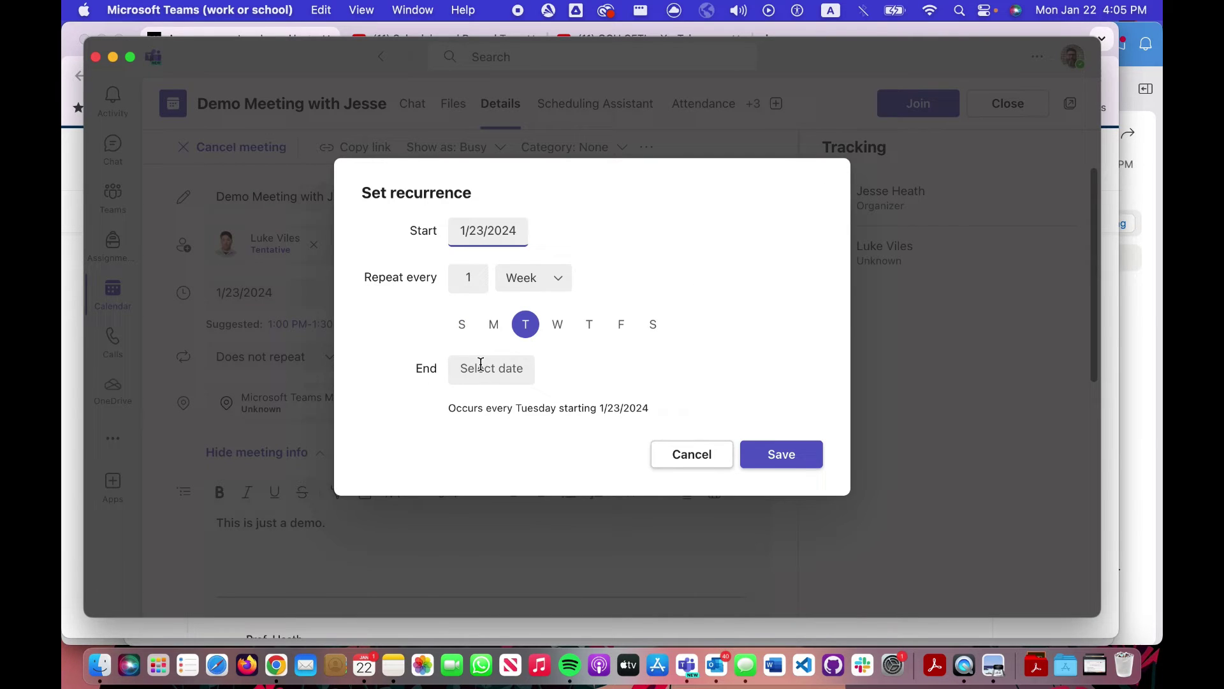
left_click(496, 329)
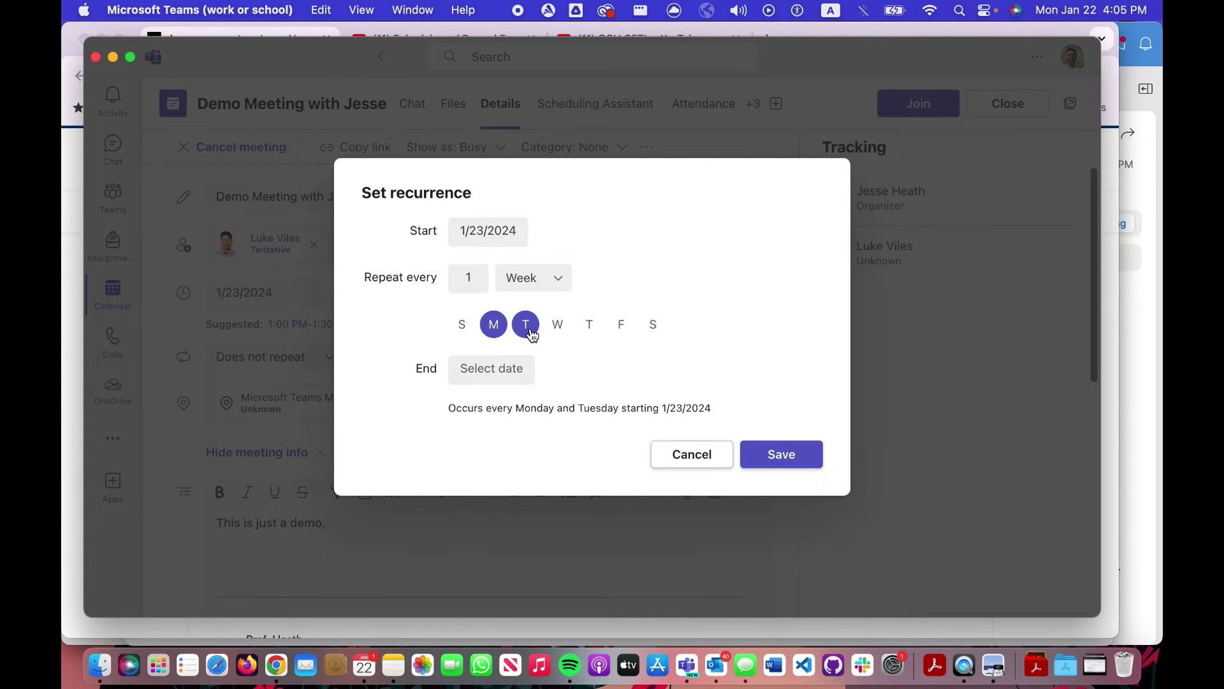
left_click(530, 330)
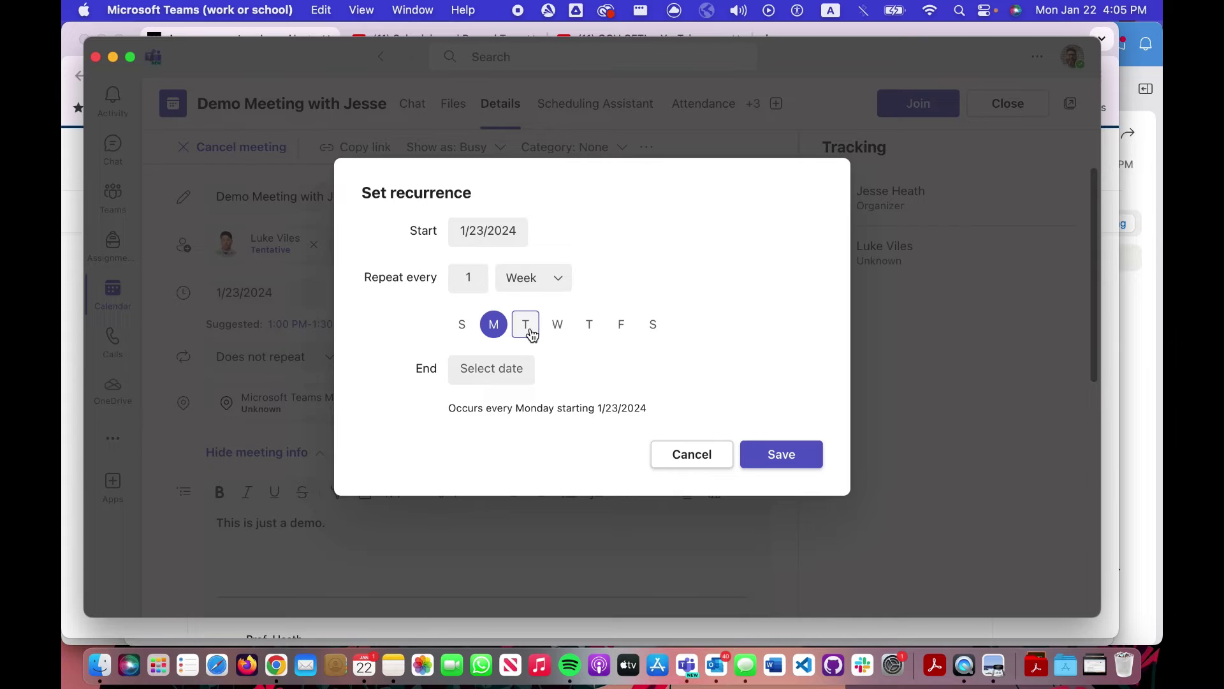
left_click(563, 334)
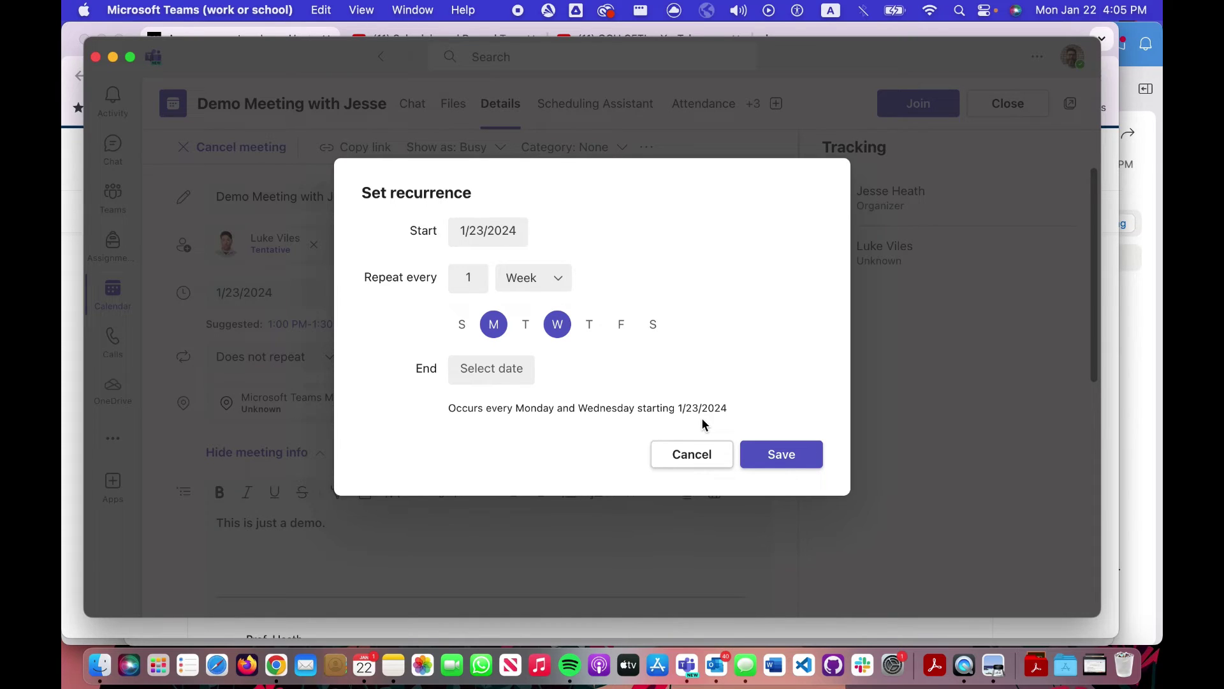
Set the recurrence start date to January 24, 2024
left_click(487, 232)
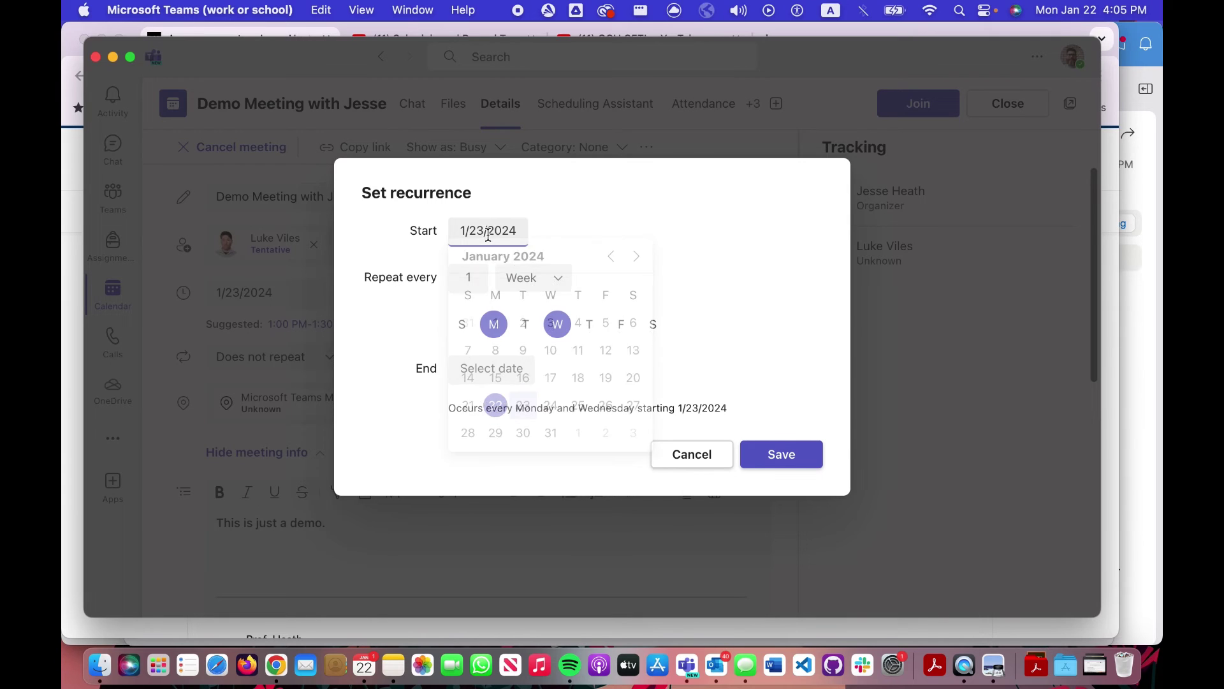
left_click(496, 435)
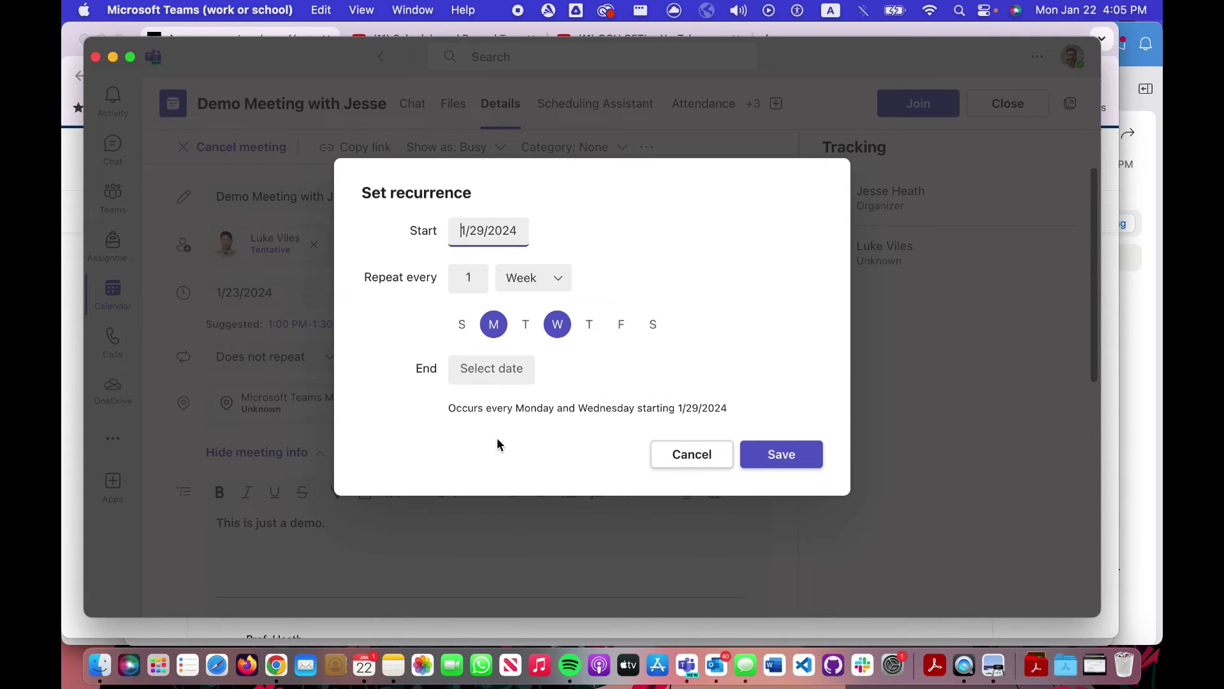
left_click(446, 409)
left_click(492, 230)
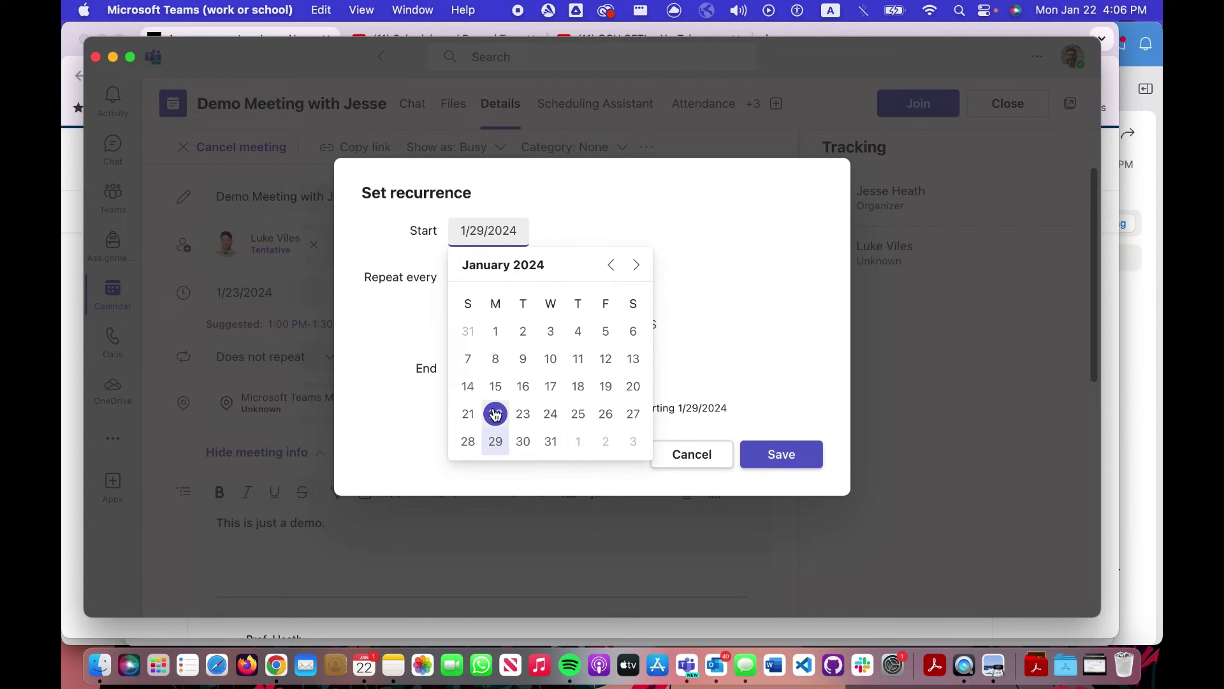
left_click(553, 415)
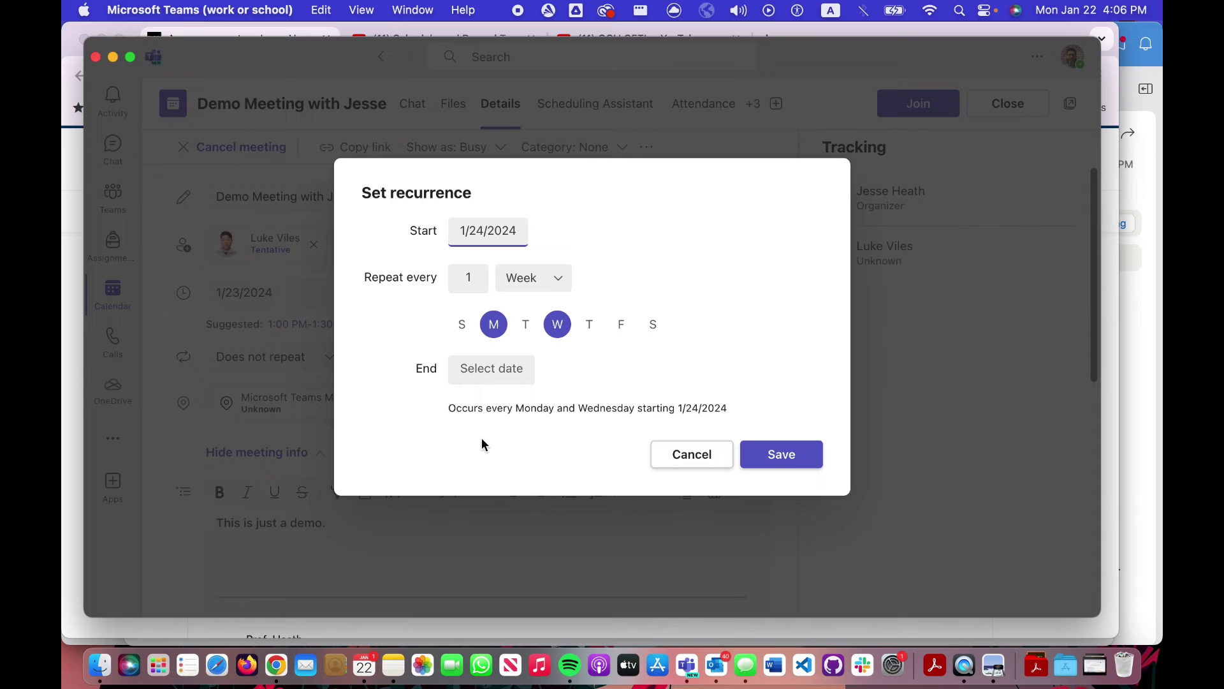
Save the Monday/Wednesday recurrence, leaving the meeting's start time and date unchanged
left_click(772, 453)
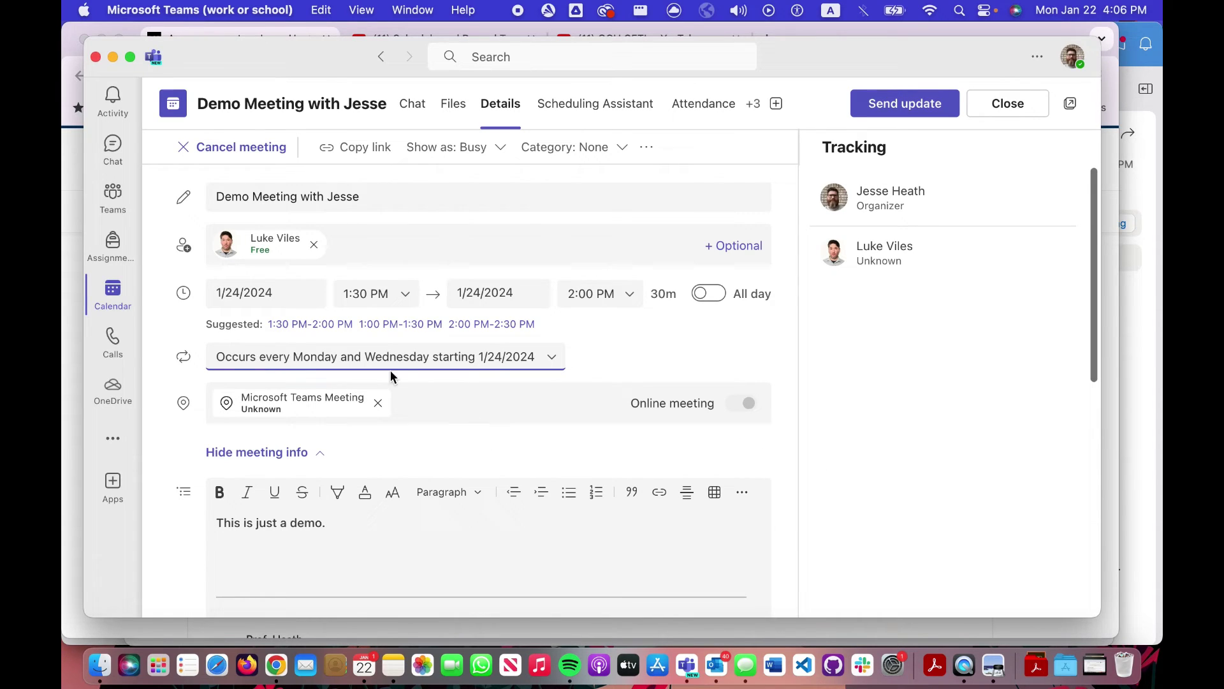
left_click(353, 293)
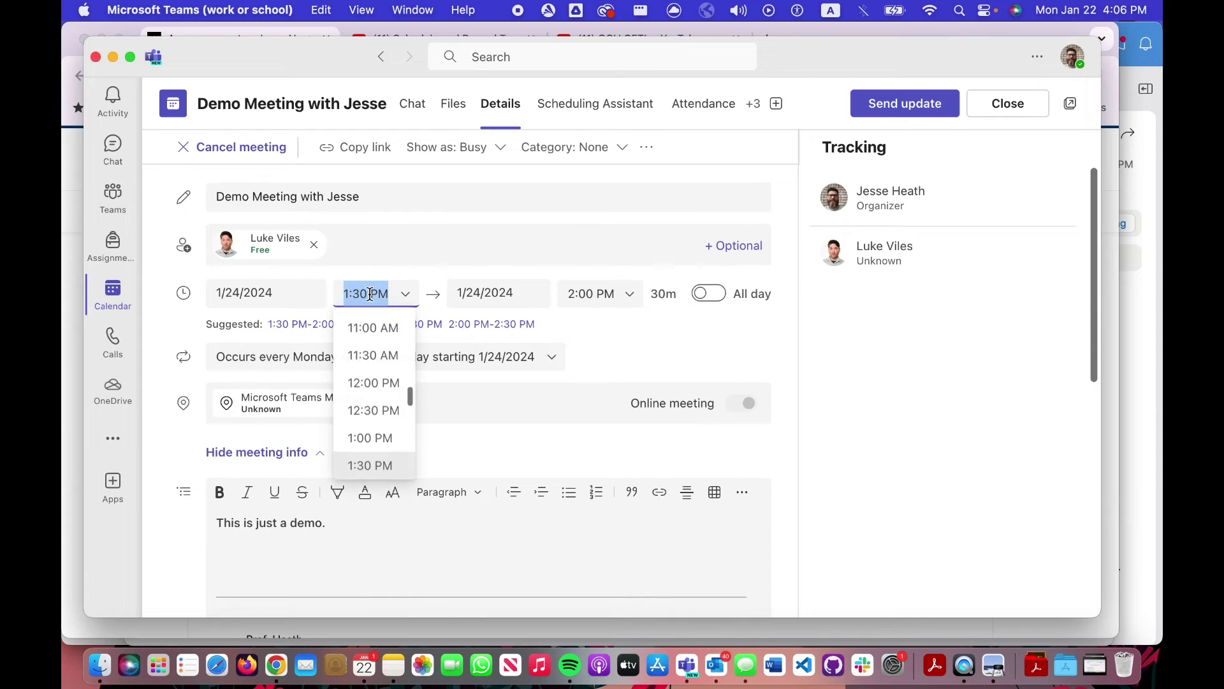
left_click(244, 292)
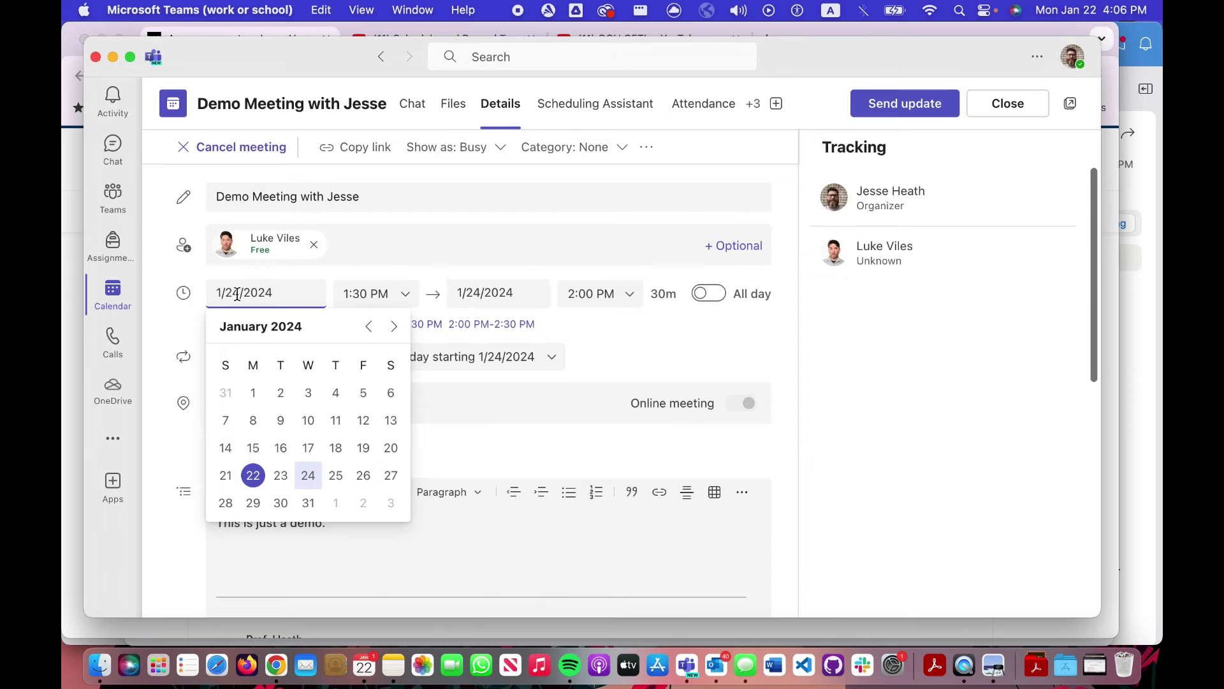
left_click(190, 318)
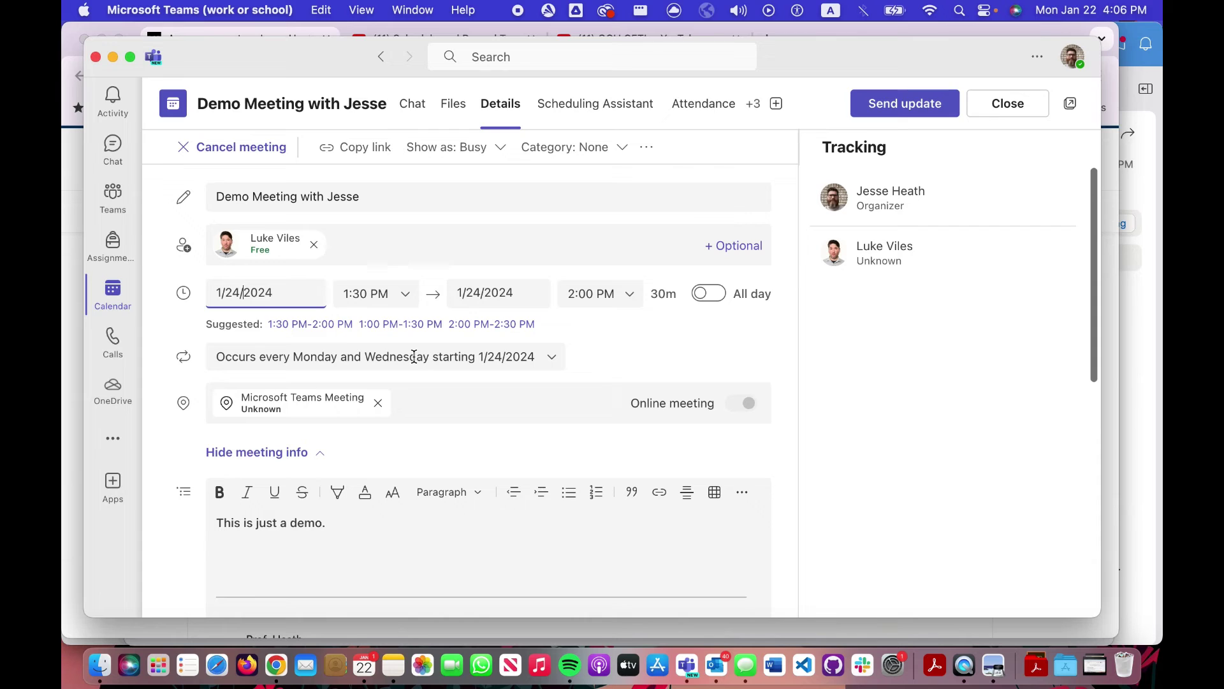
Select the full Teams invitation block, from join link through Reset PIN
scroll(414, 356, "down", 5)
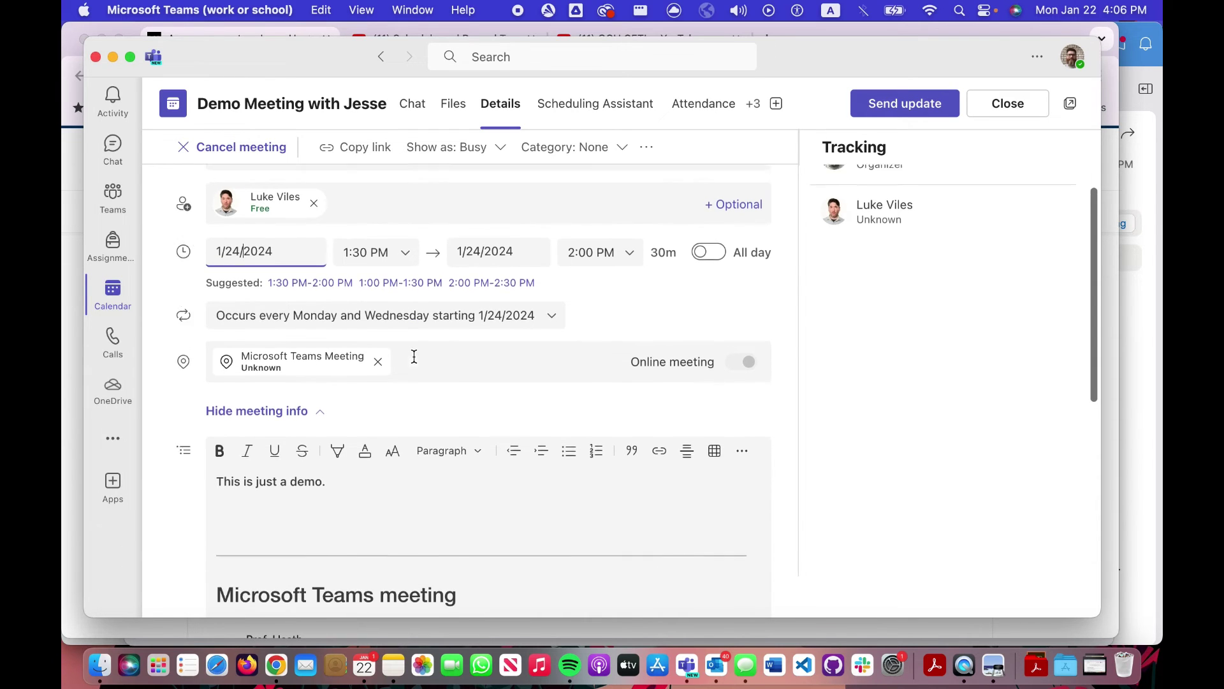
scroll(414, 361, "down", 8)
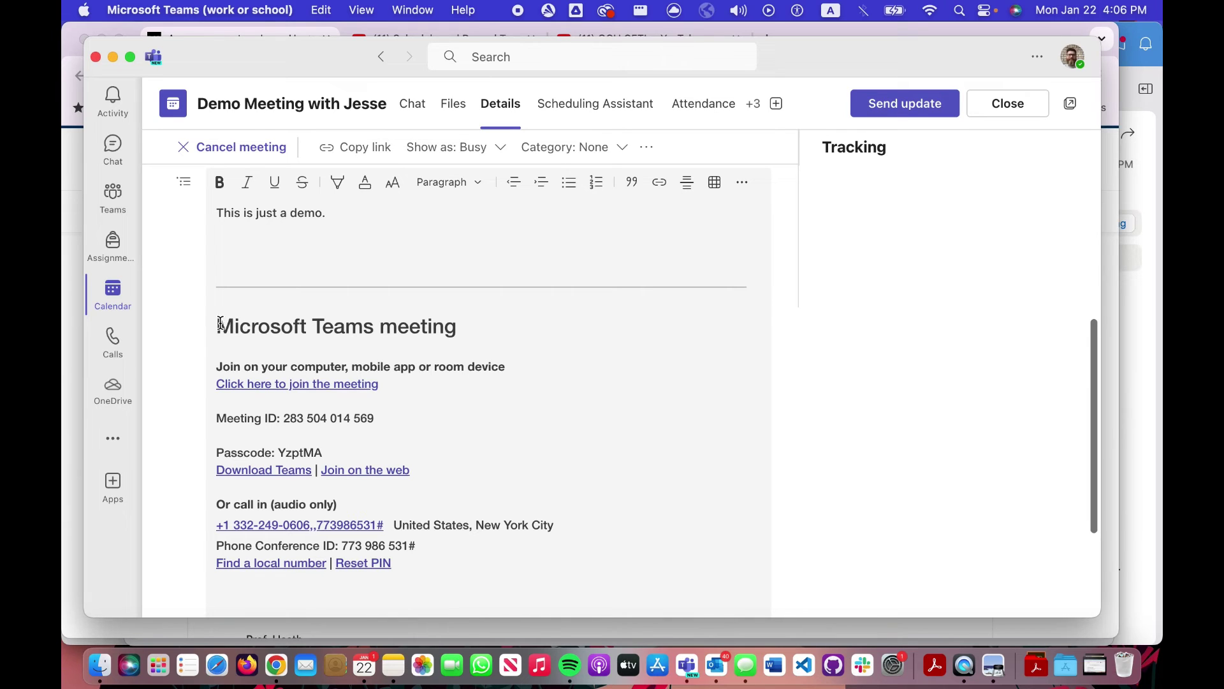
left_click_drag(218, 323, 476, 568)
scroll(476, 568, "down", 3)
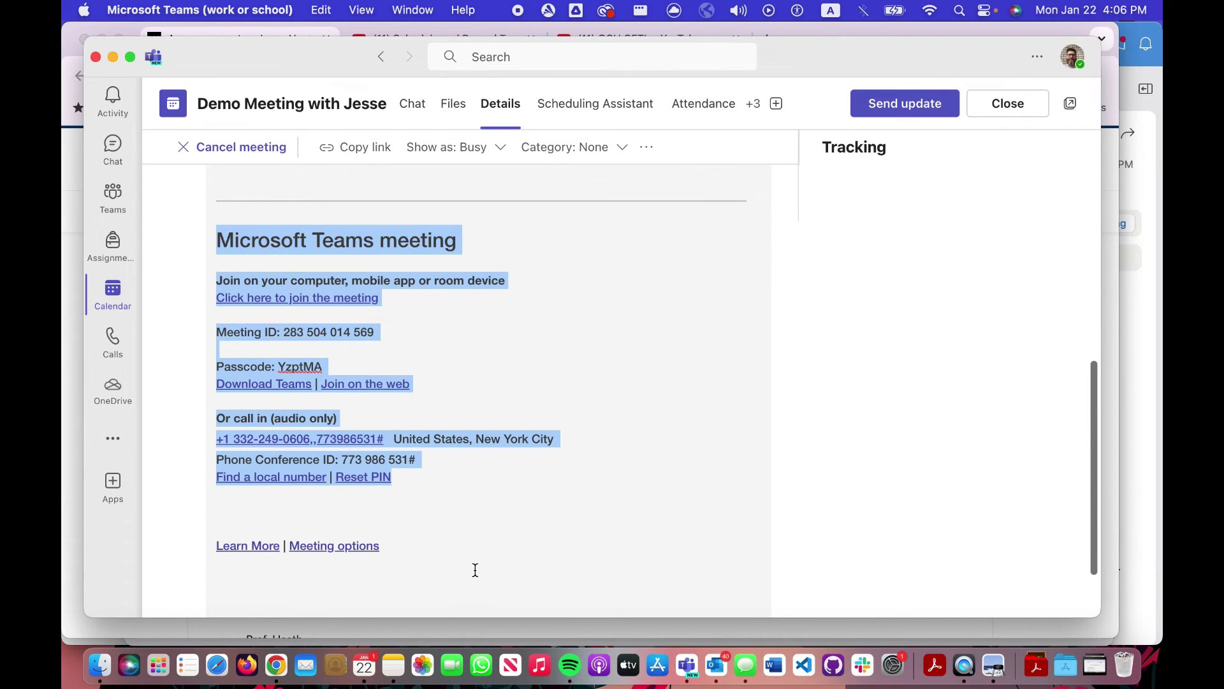
scroll(421, 535, "down", 2)
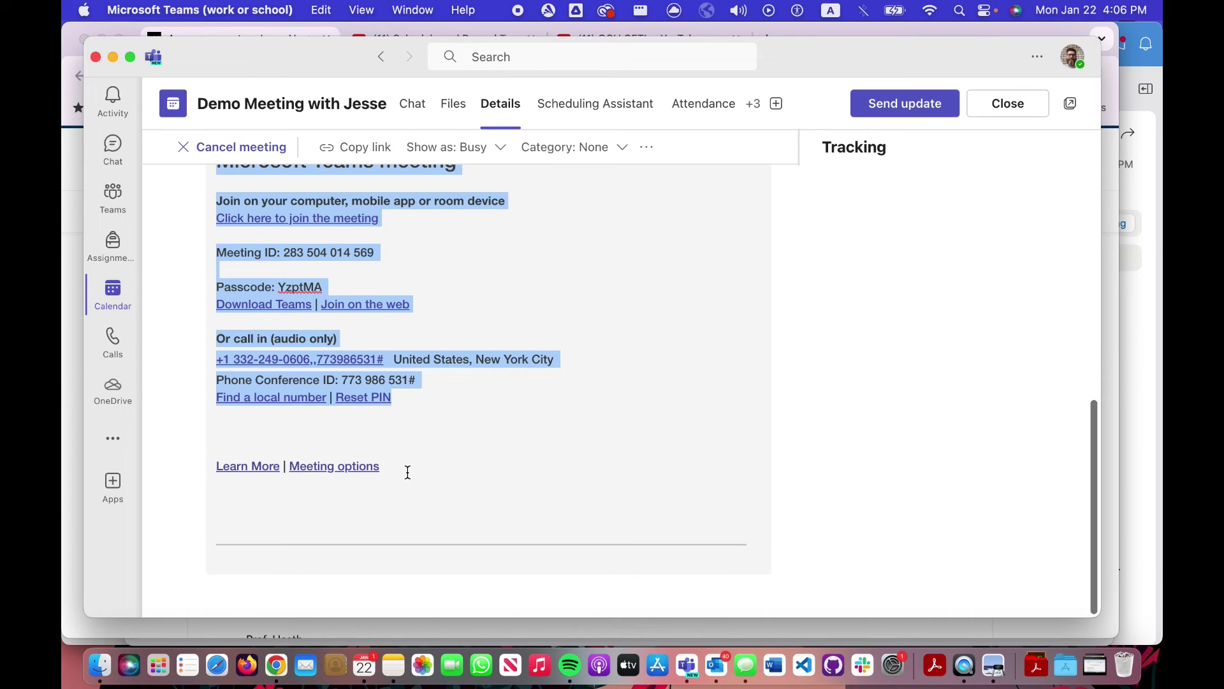
scroll(408, 471, "up", 3)
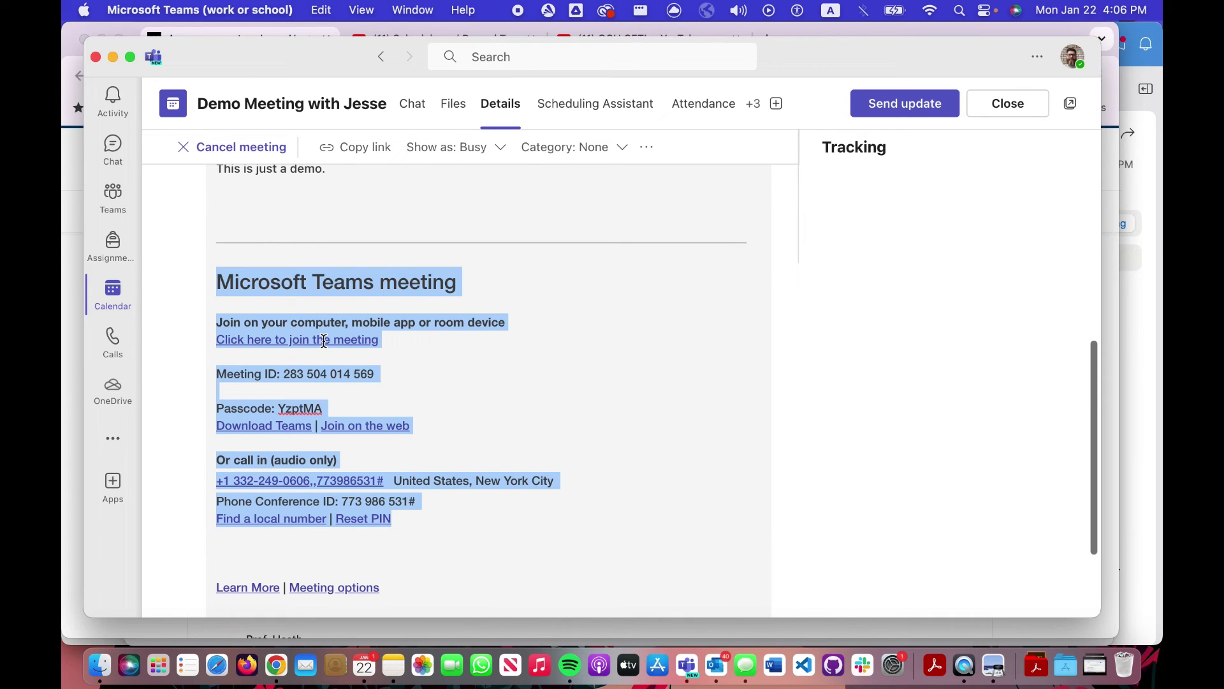
left_click(901, 111)
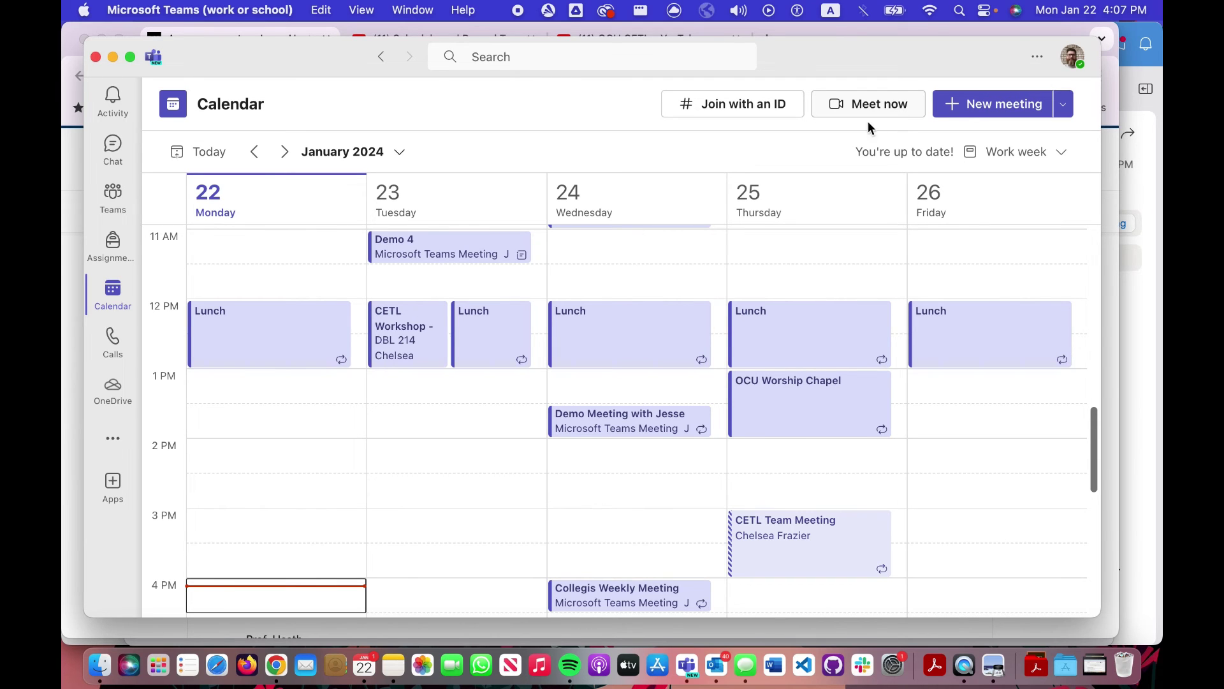
scroll(464, 264, "up", 2)
scroll(457, 338, "down", 6)
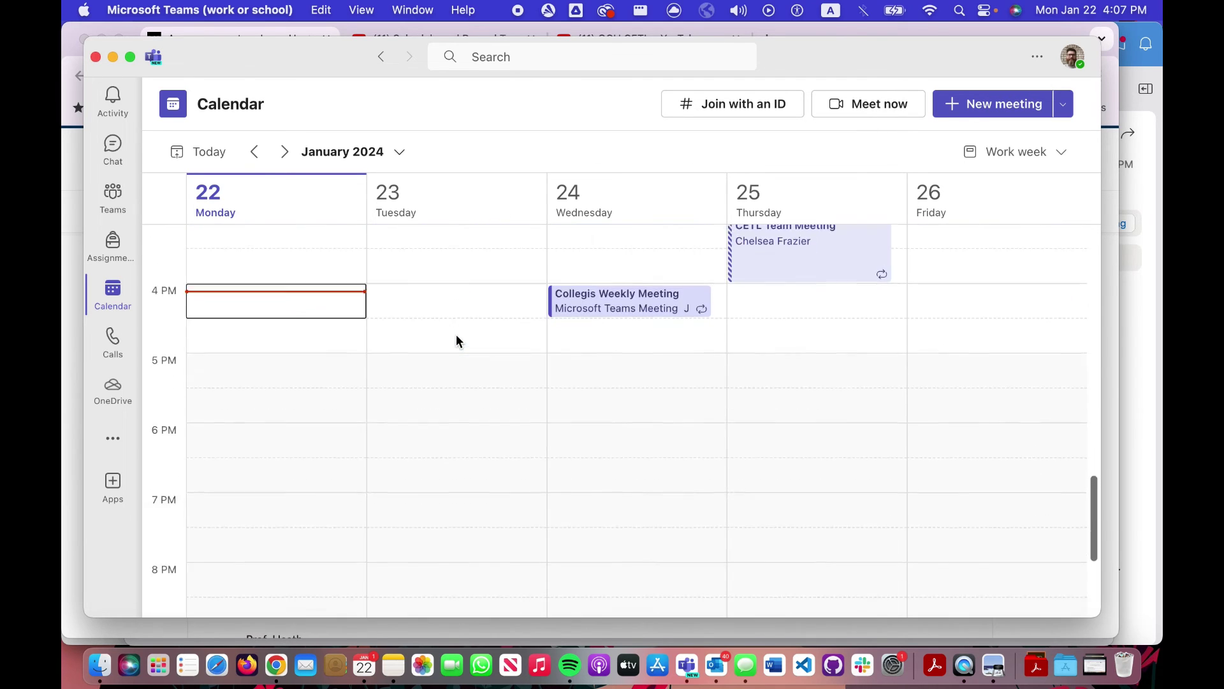
scroll(456, 341, "up", 10)
scroll(457, 341, "down", 1)
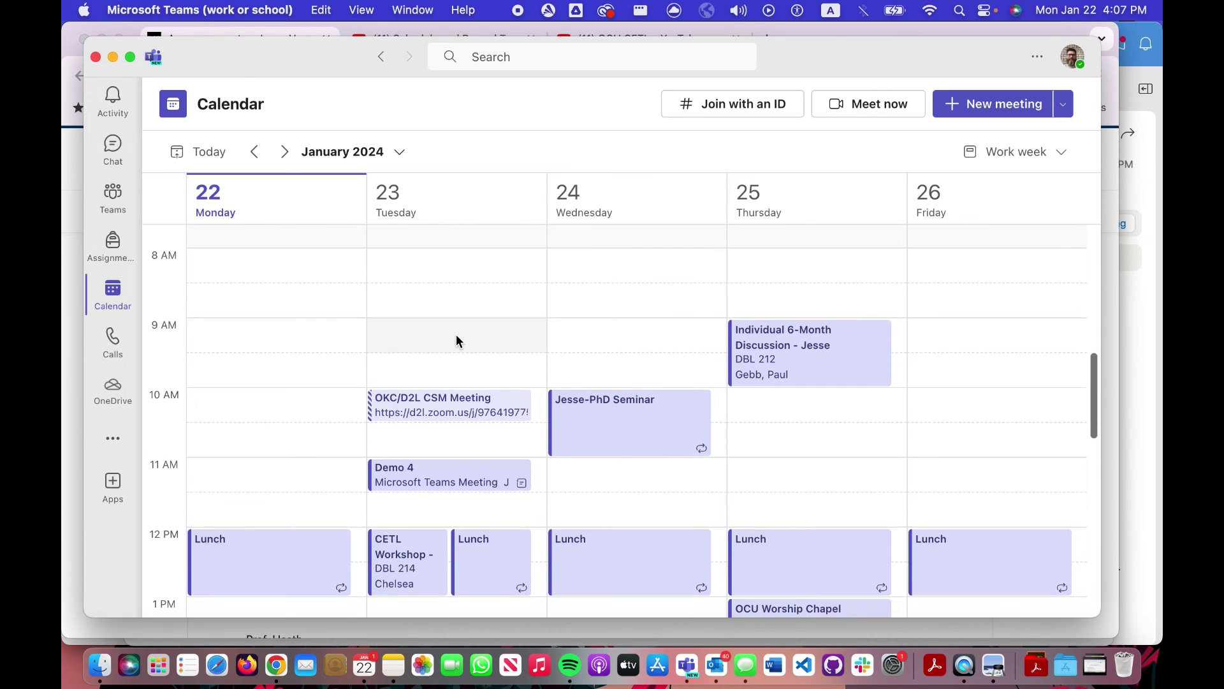
scroll(457, 341, "down", 1)
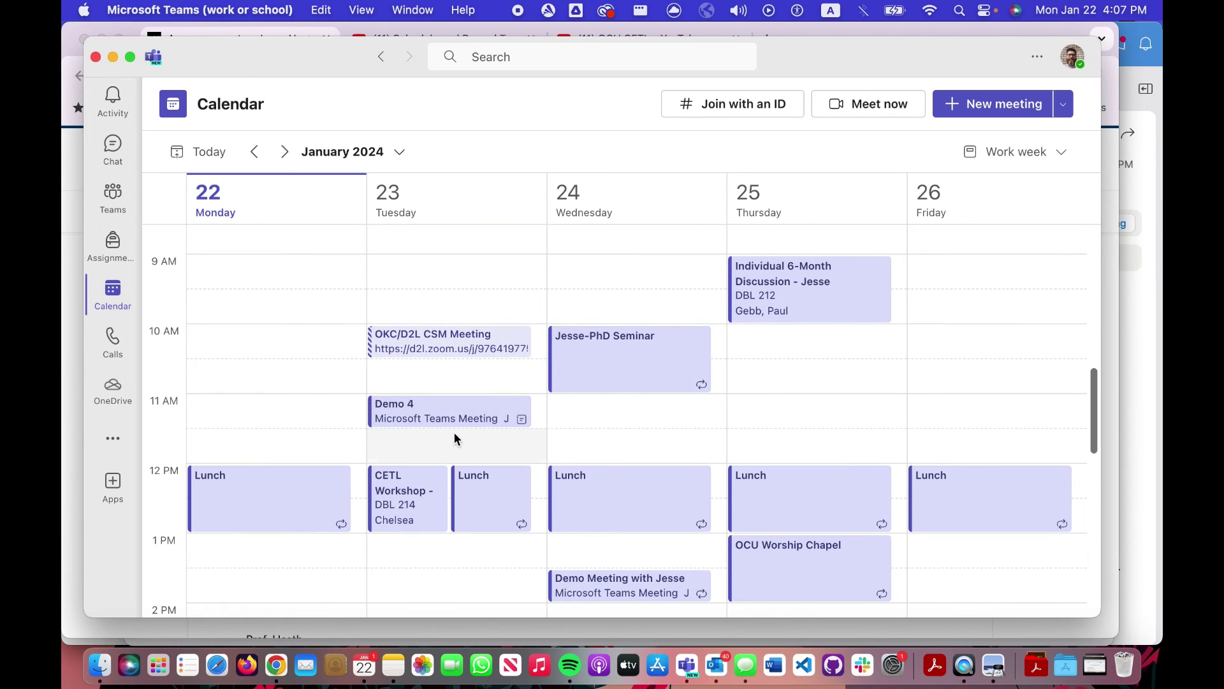
scroll(457, 437, "down", 2)
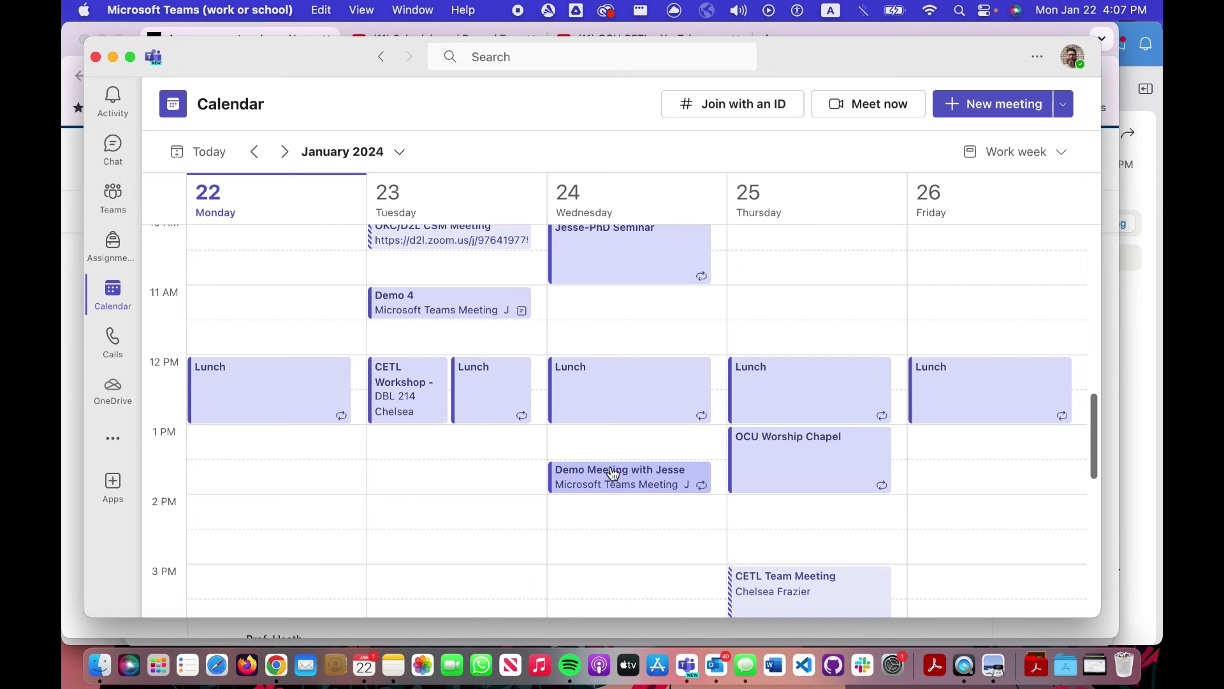
scroll(633, 481, "down", 1)
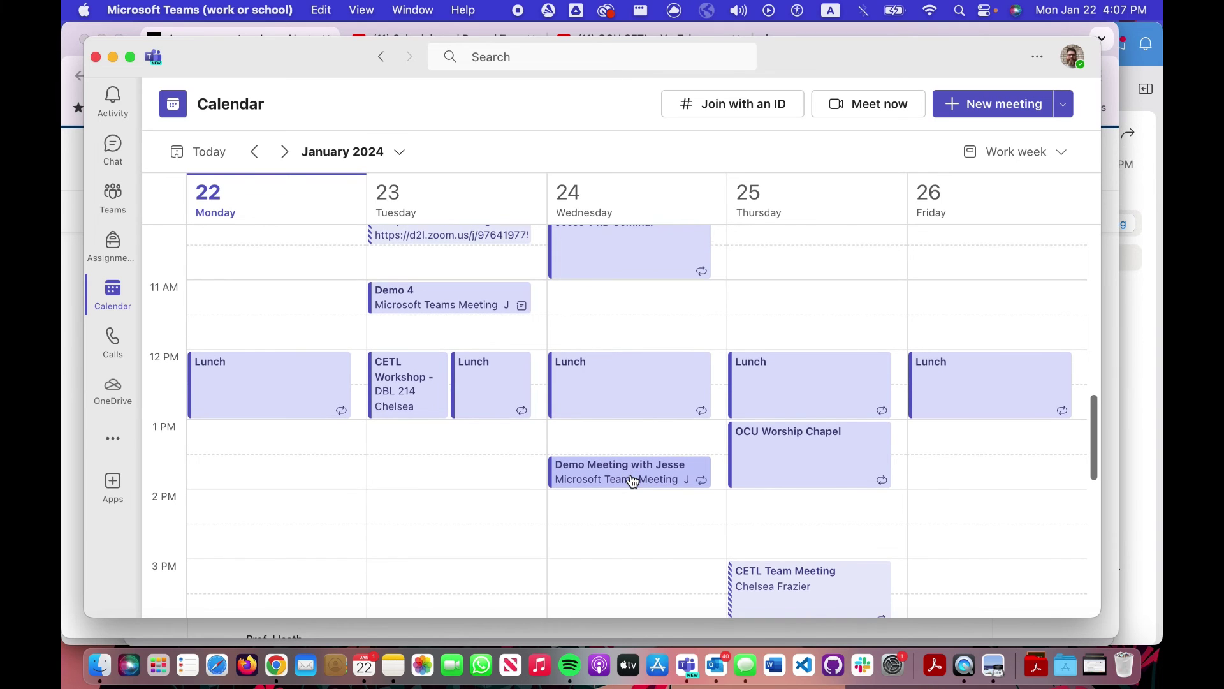
scroll(633, 481, "down", 5)
scroll(633, 481, "up", 5)
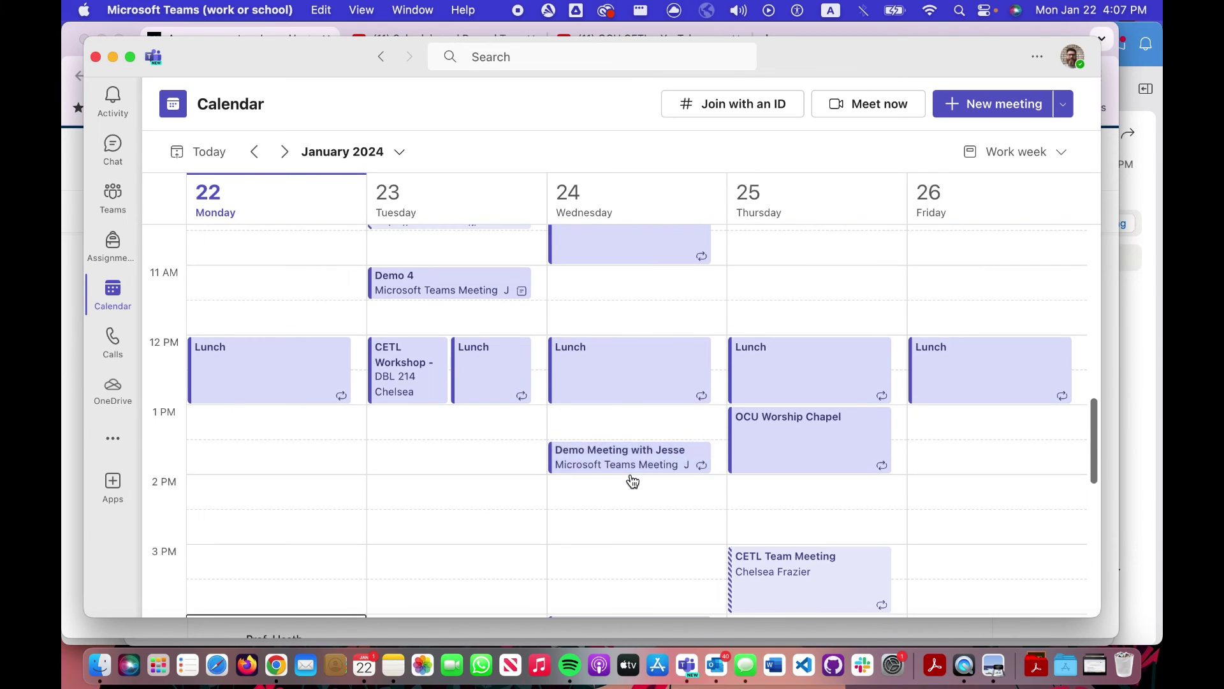
left_click(591, 464)
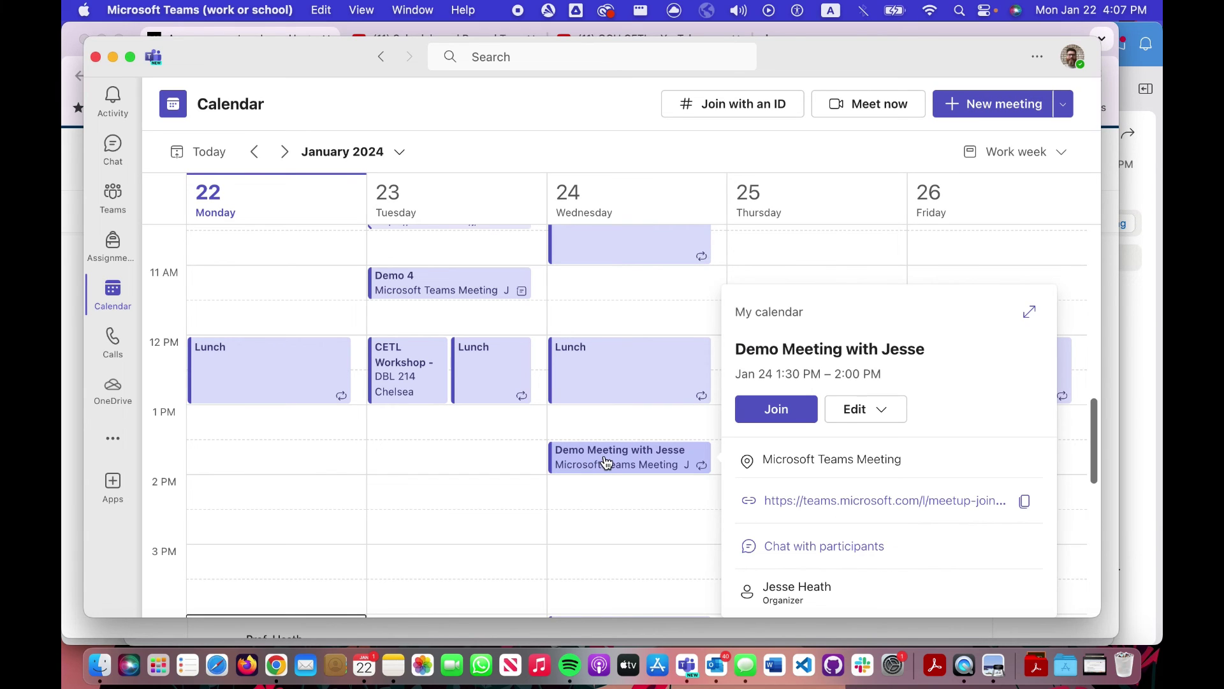
left_click(621, 514)
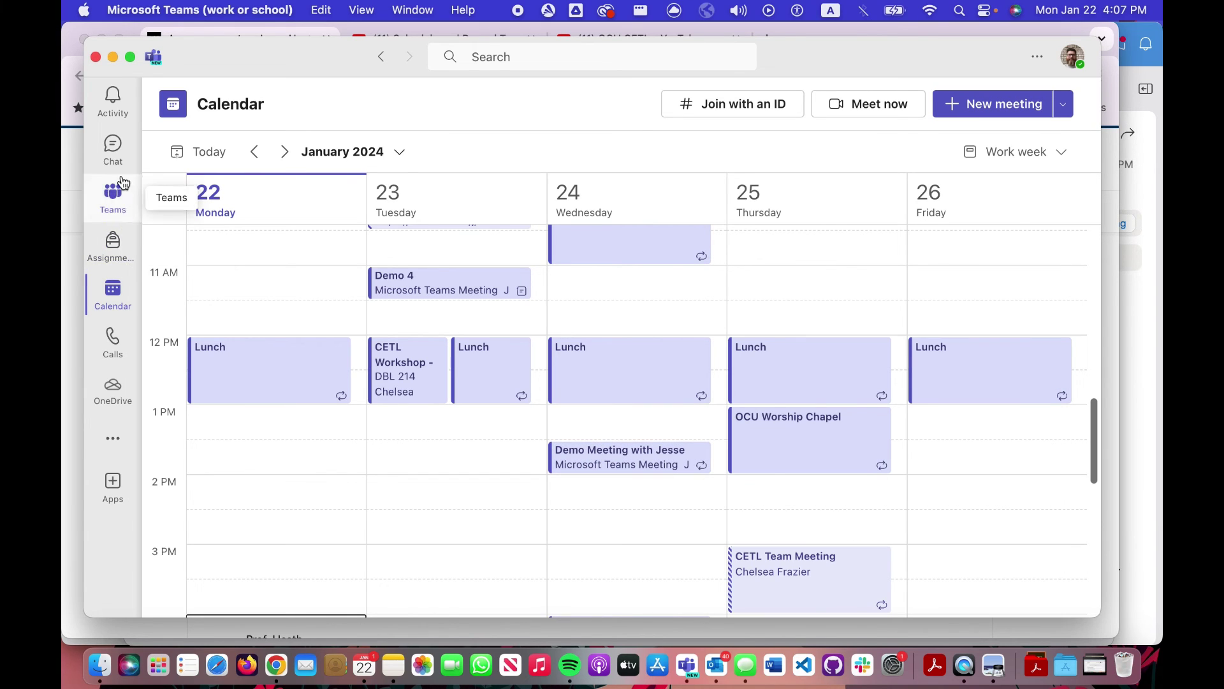
Open the Test announcement for editing from the Announcements list
key("super+Tab")
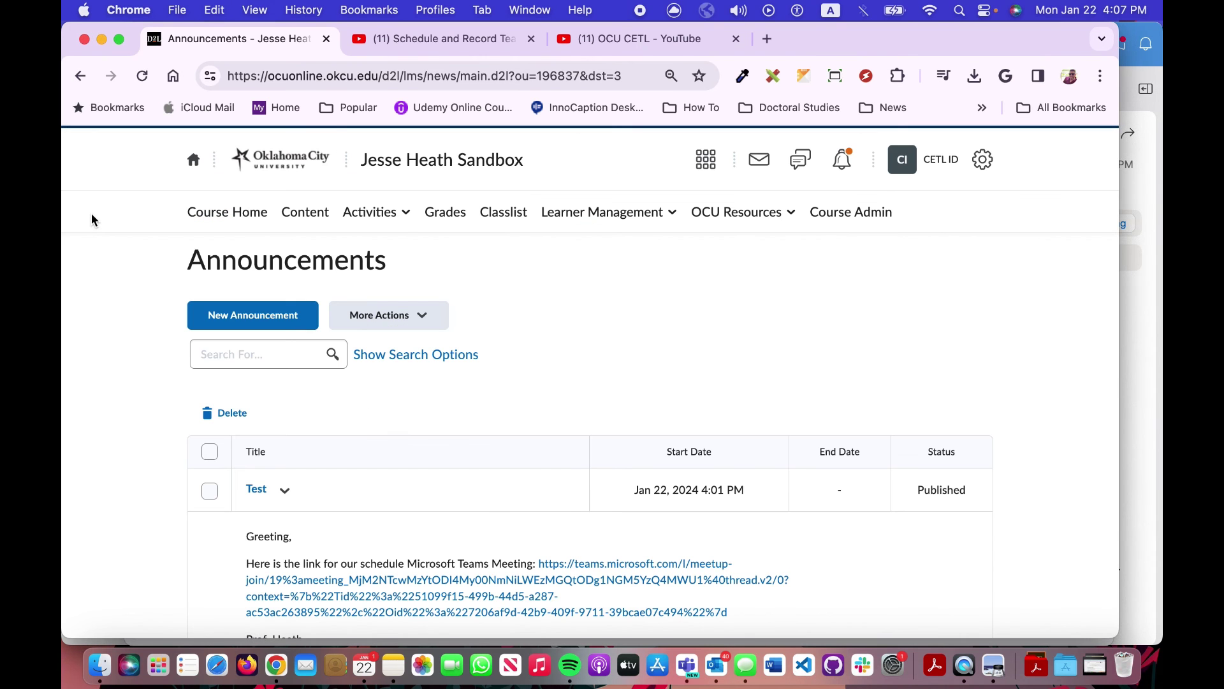
scroll(364, 452, "down", 2)
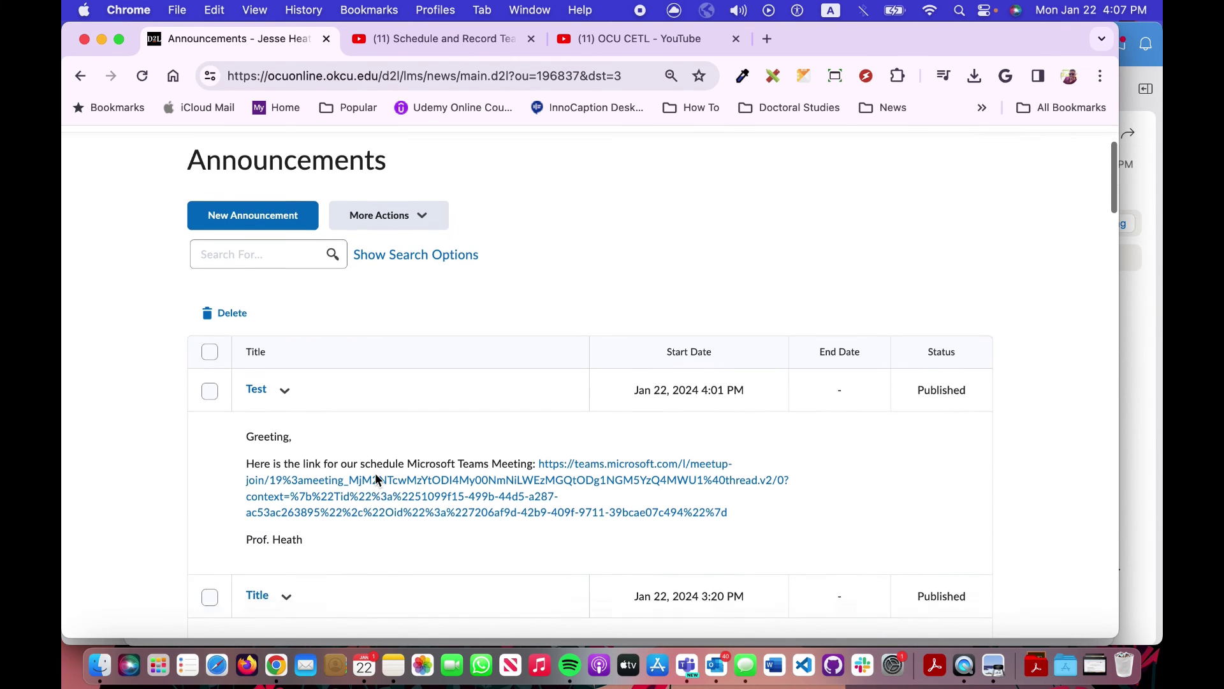
left_click(284, 378)
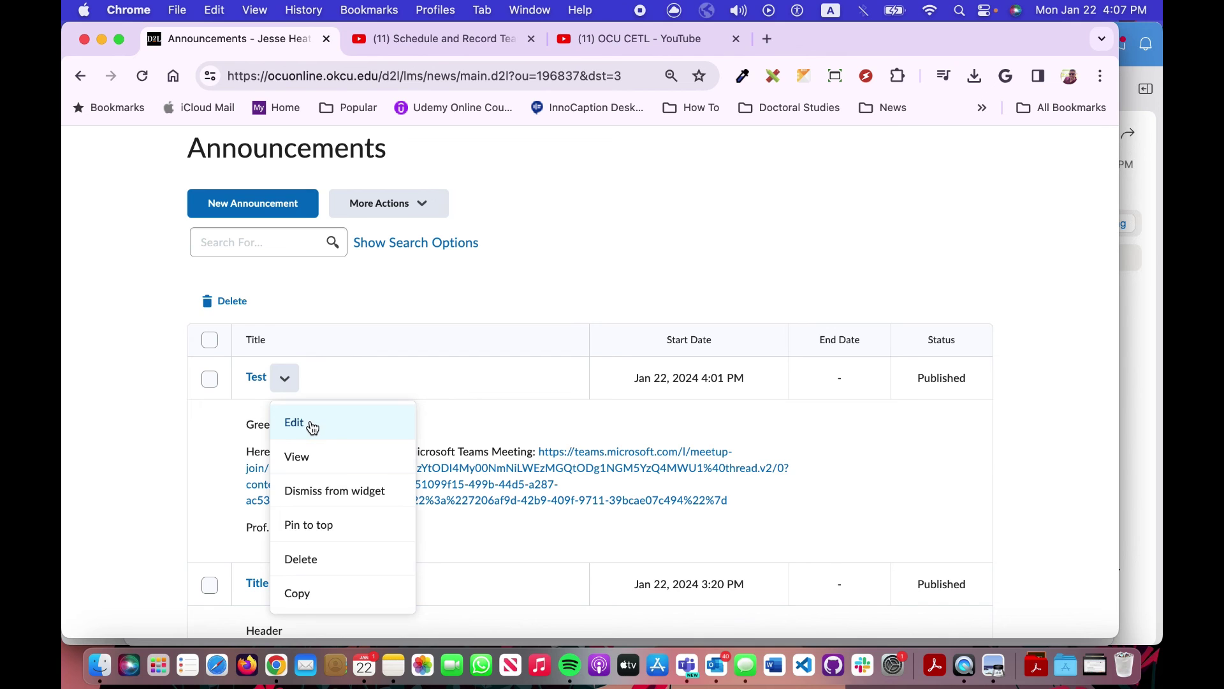
left_click(312, 426)
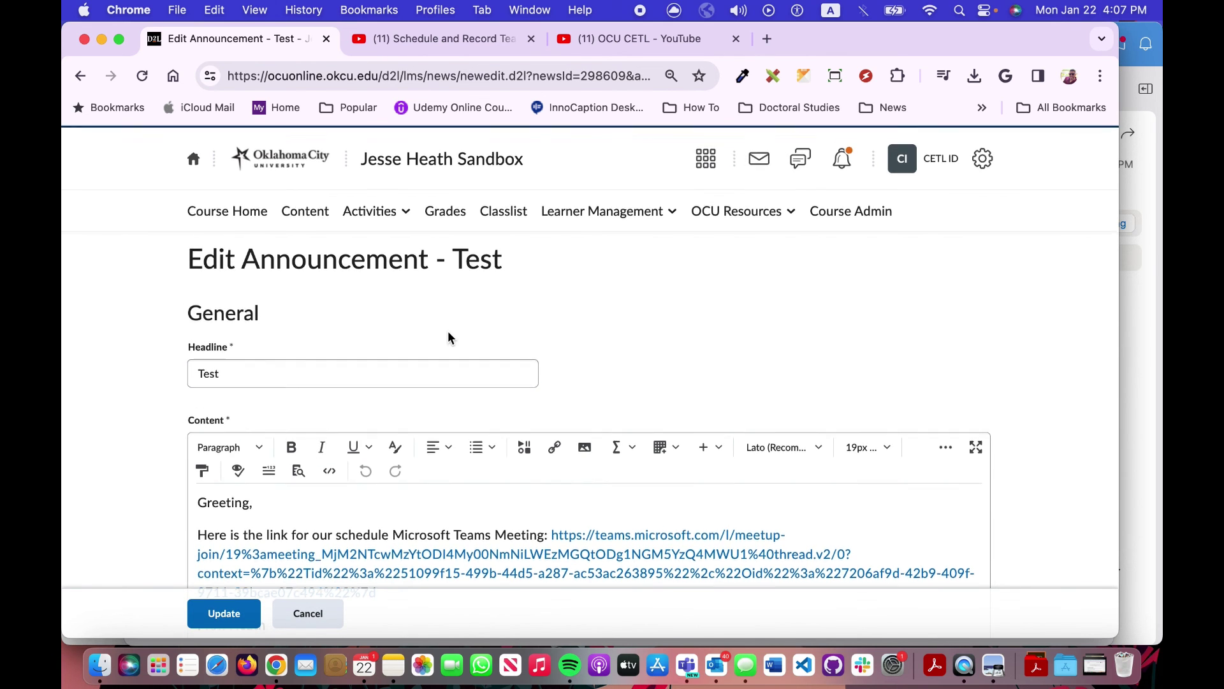
scroll(449, 337, "down", 3)
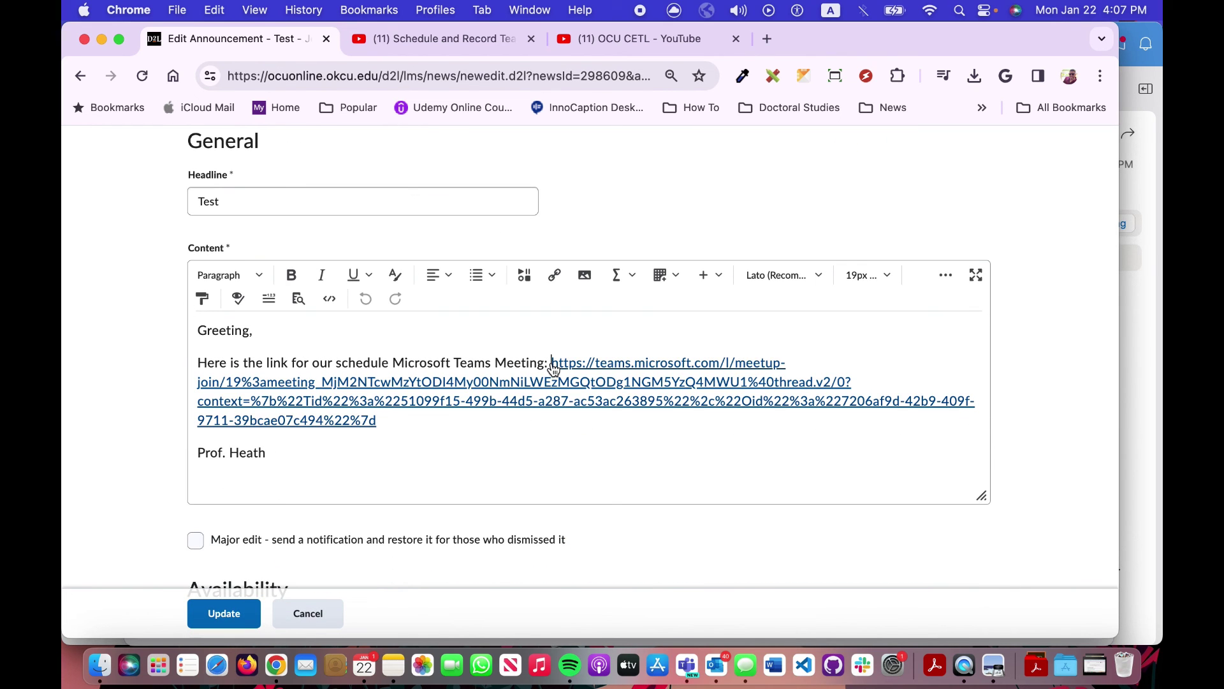
Replace the bare Teams link with the pasted full Teams meeting invitation
left_click(404, 422, "shift")
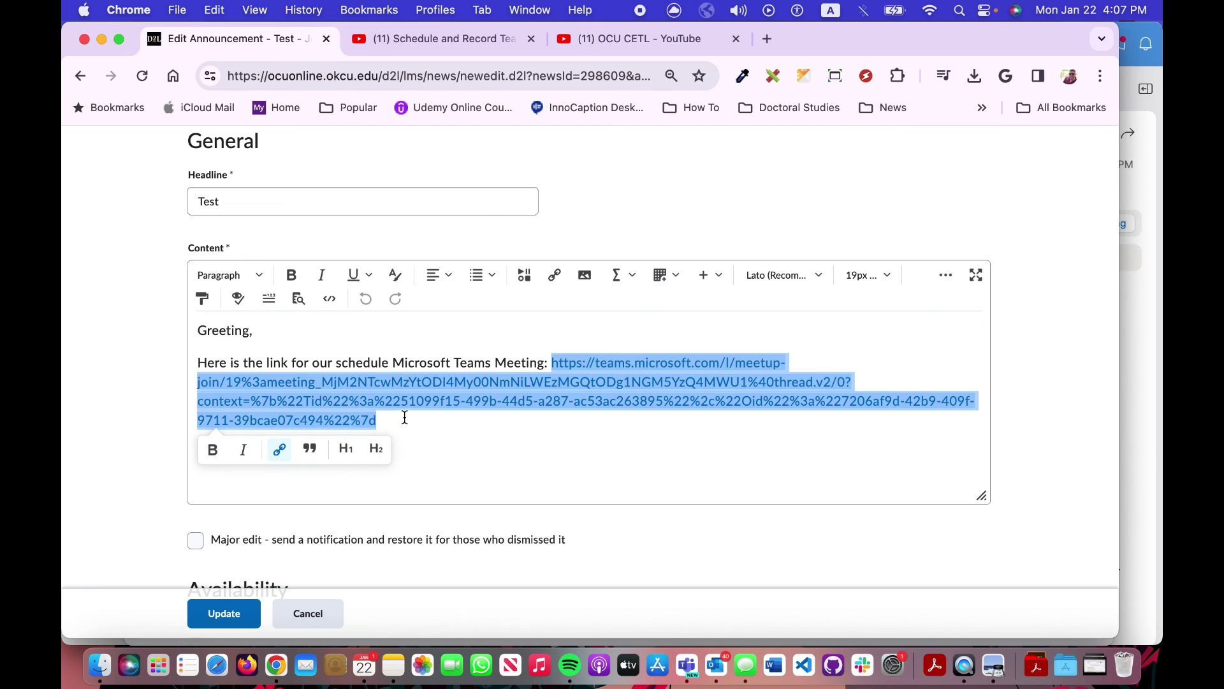
key("BackSpace")
key("Return")
key("super+v")
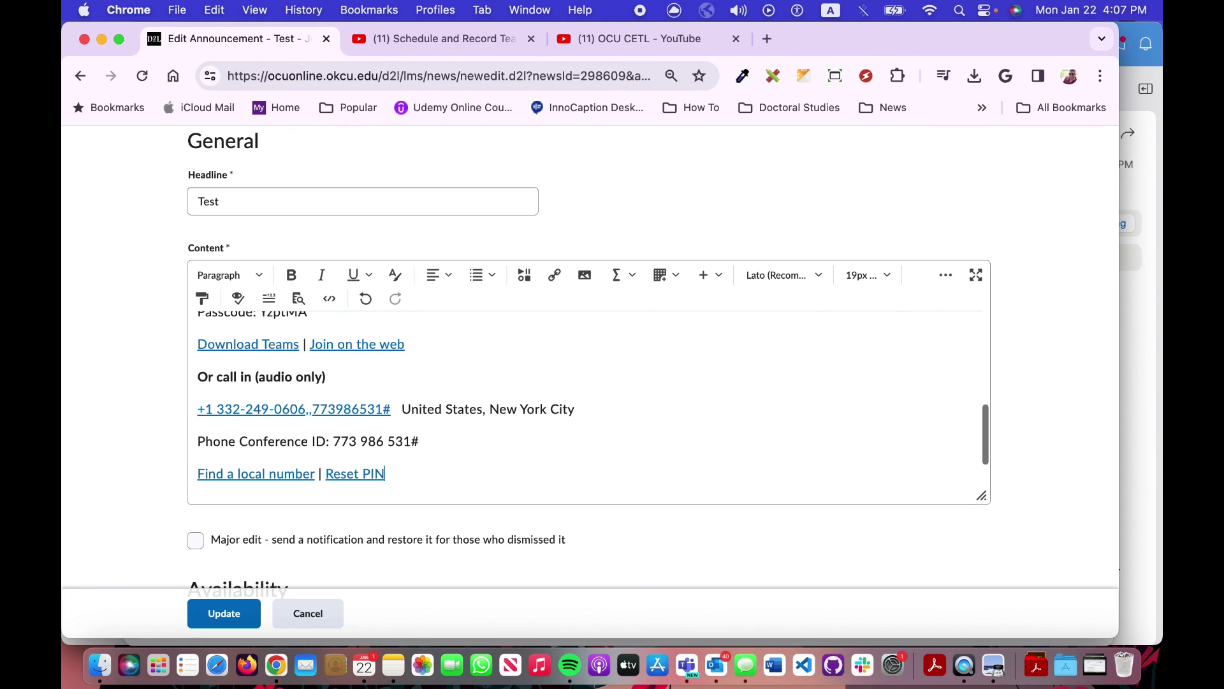
scroll(425, 406, "up", 5)
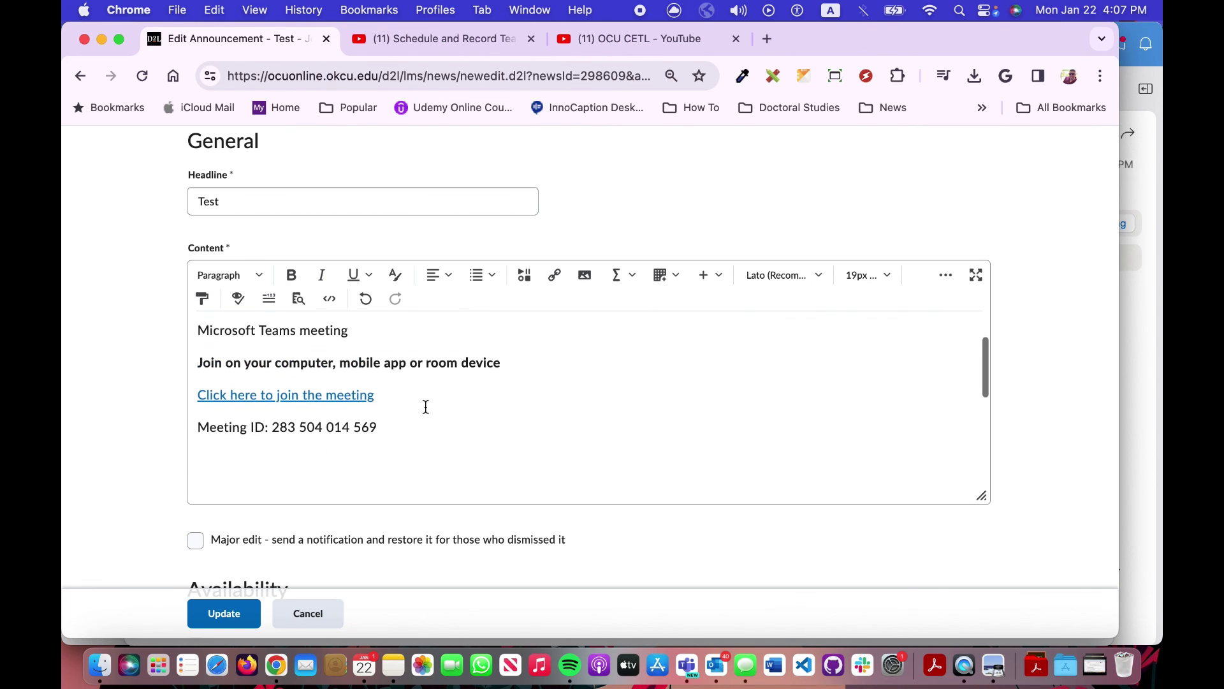
scroll(426, 406, "up", 2)
scroll(426, 407, "down", 2)
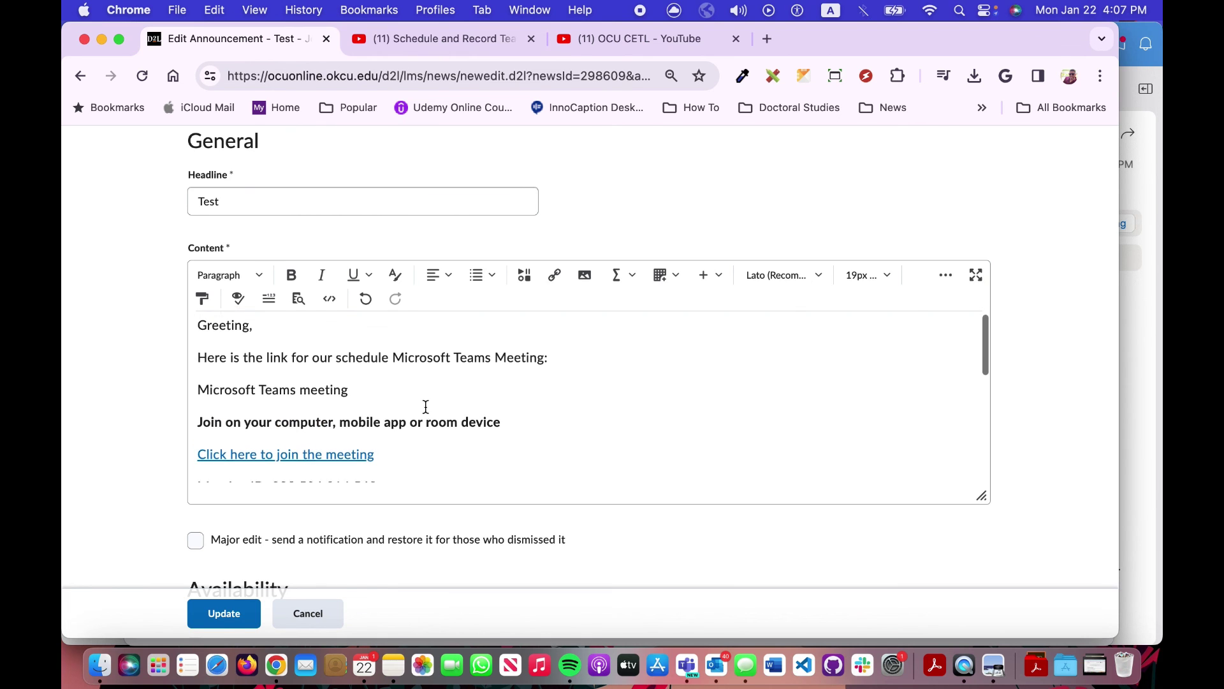
scroll(425, 406, "up", 2)
Delete the redundant 'Microsoft Teams meeting' heading line and update the announcement
left_click(367, 403)
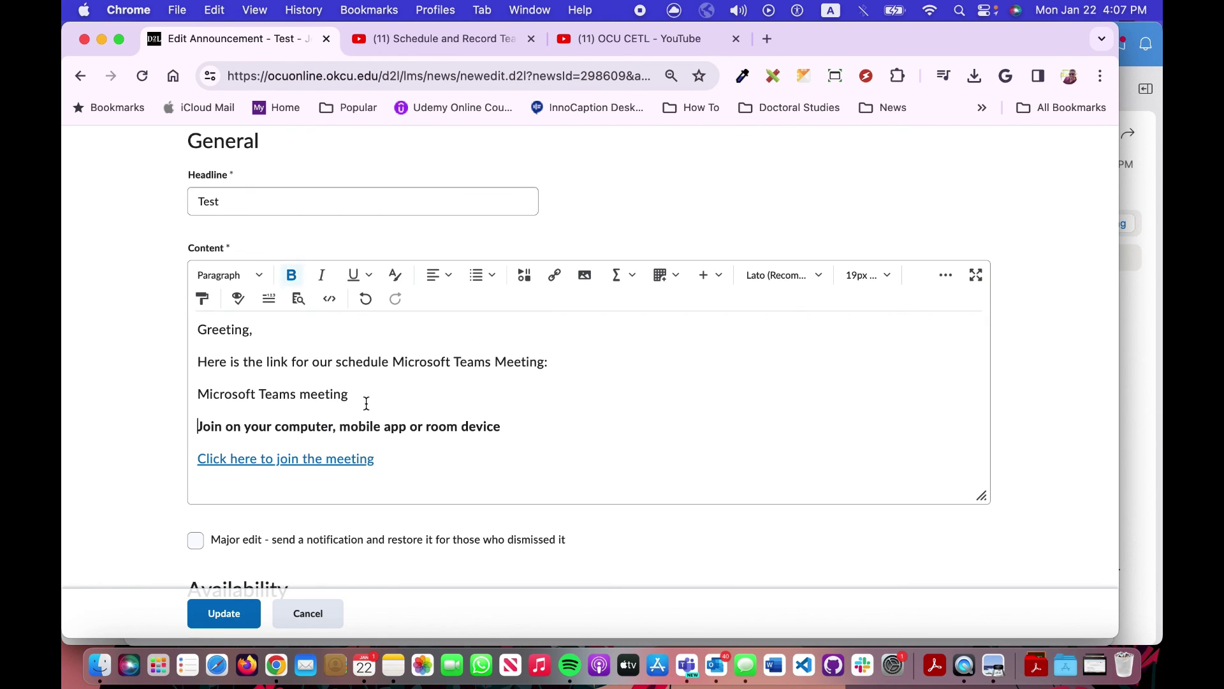
left_click_drag(350, 394, 194, 394)
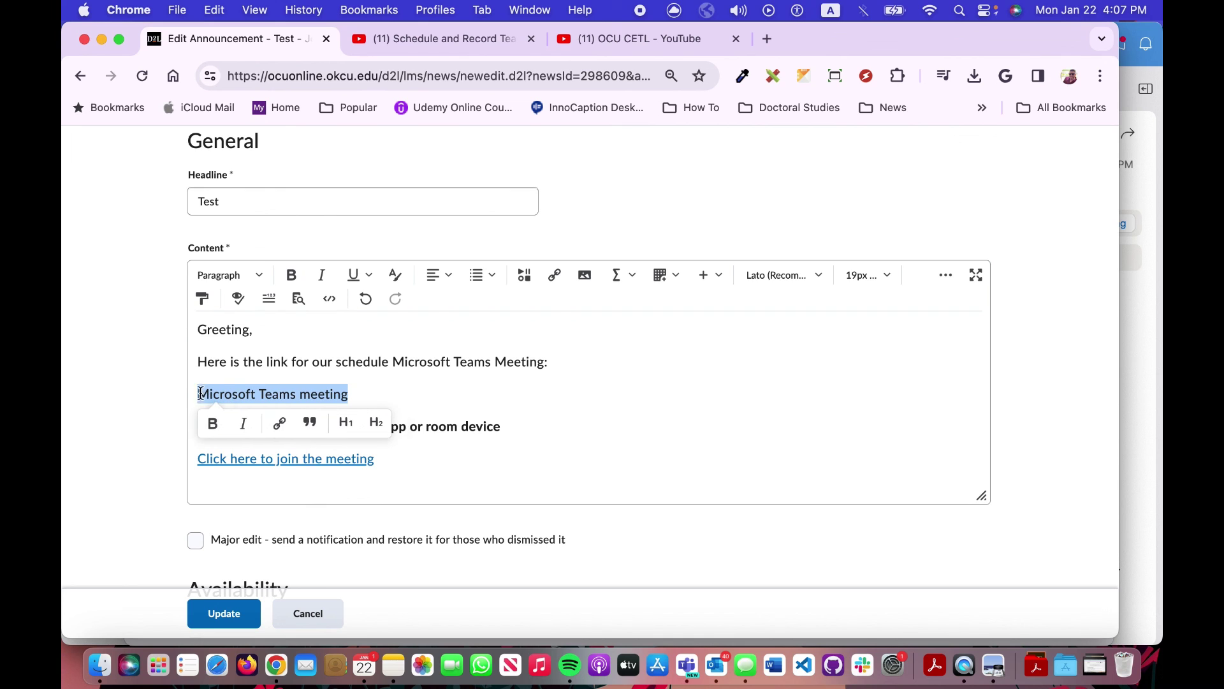
key("BackSpace")
key("BackSpace")
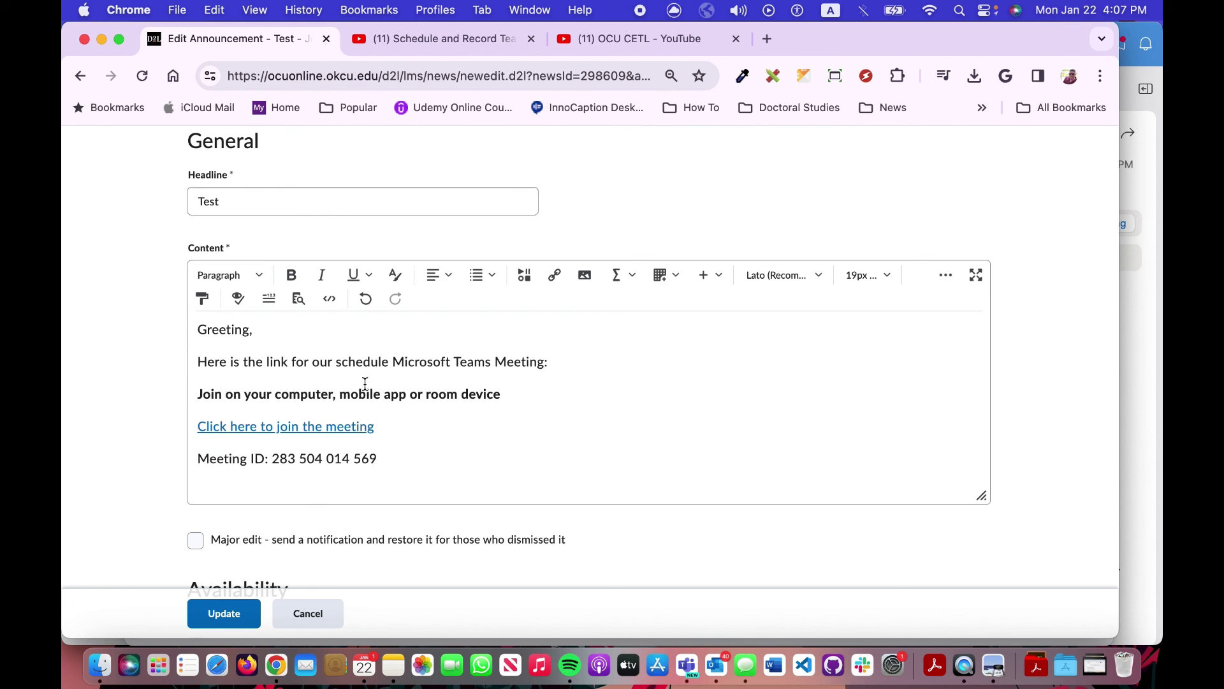
scroll(391, 392, "down", 3)
scroll(391, 392, "down", 3)
scroll(391, 392, "up", 6)
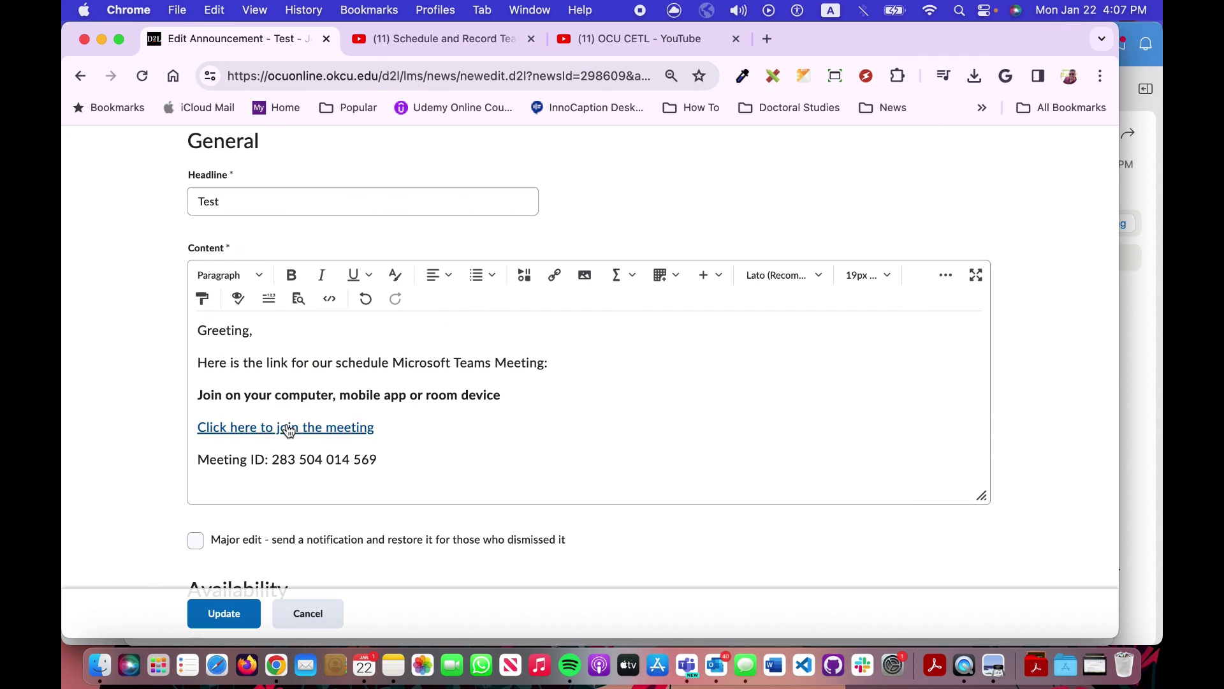
scroll(293, 435, "down", 2)
scroll(293, 435, "down", 5)
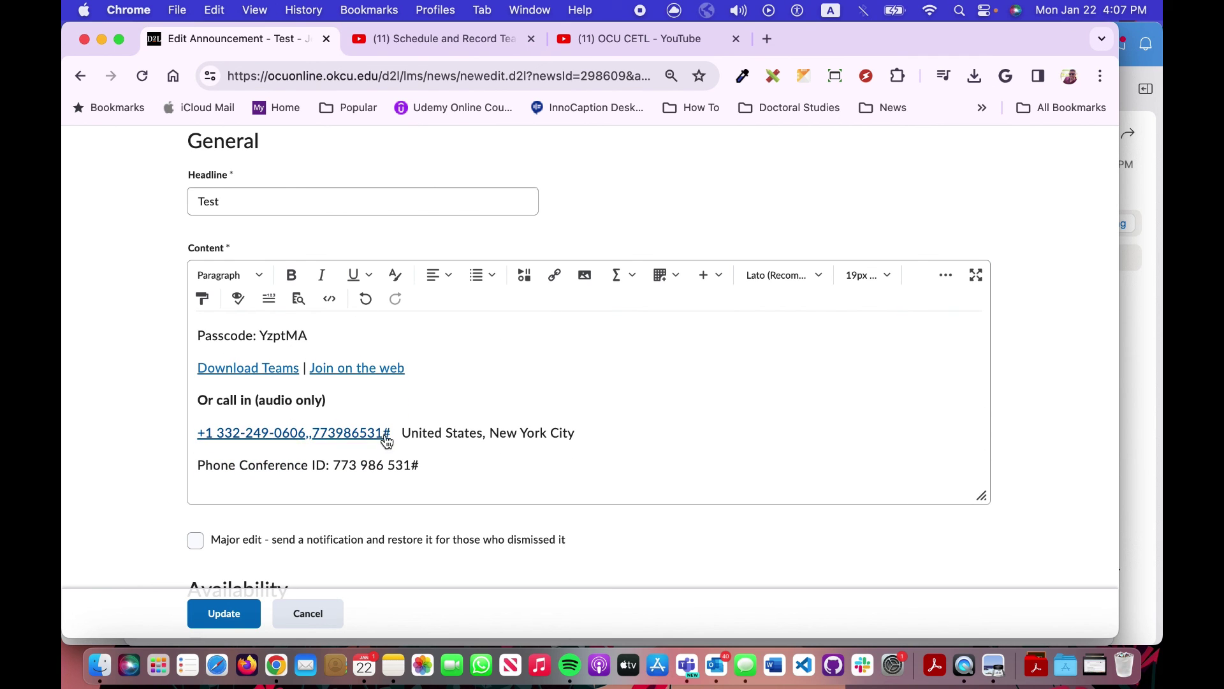
scroll(422, 445, "down", 2)
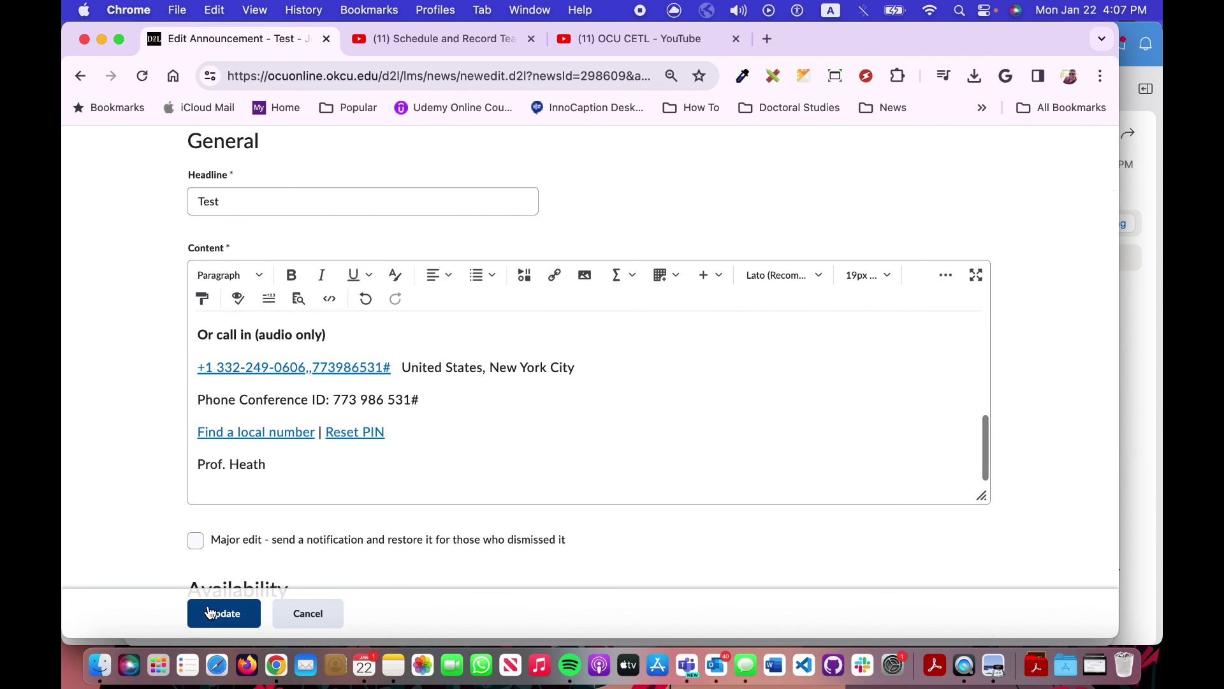
left_click(230, 609)
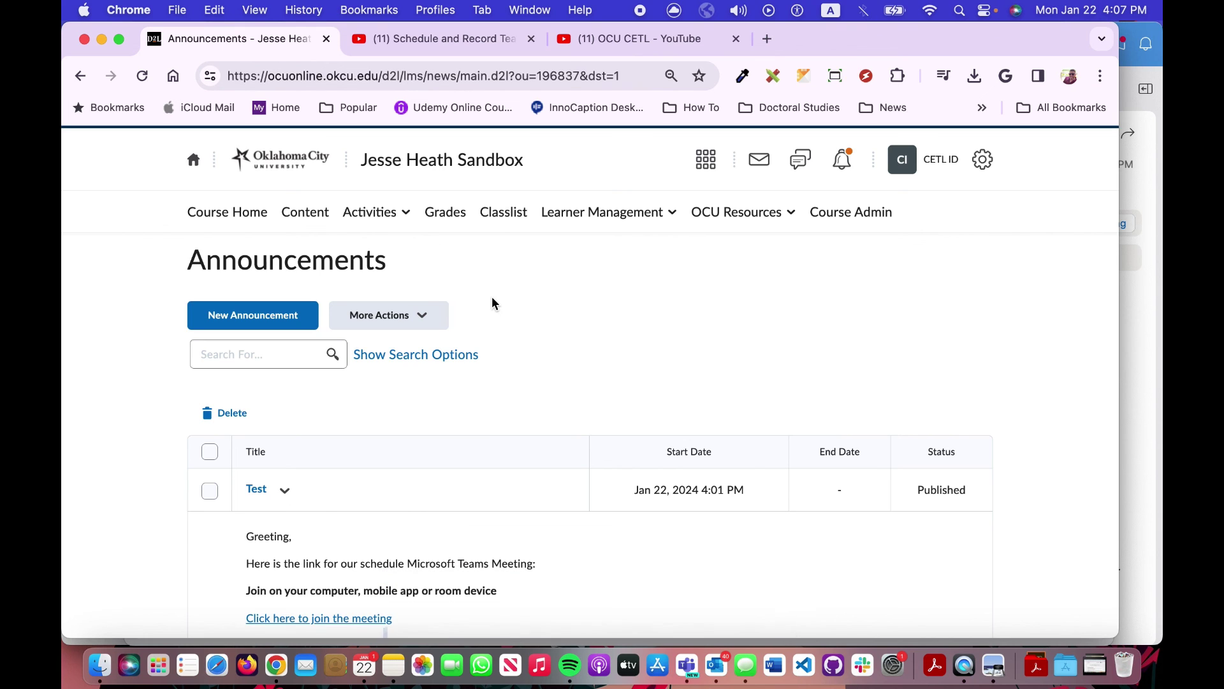